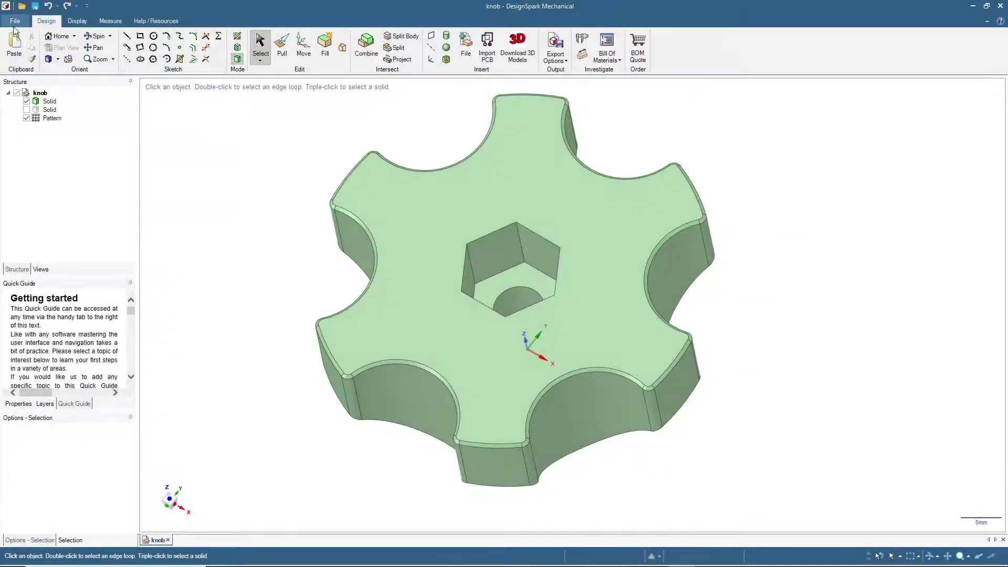
# Start a new design and sketch a 10.8 mm hexagon centred at the origin.
pyautogui.click(15, 21)
pyautogui.moveTo(20, 38)
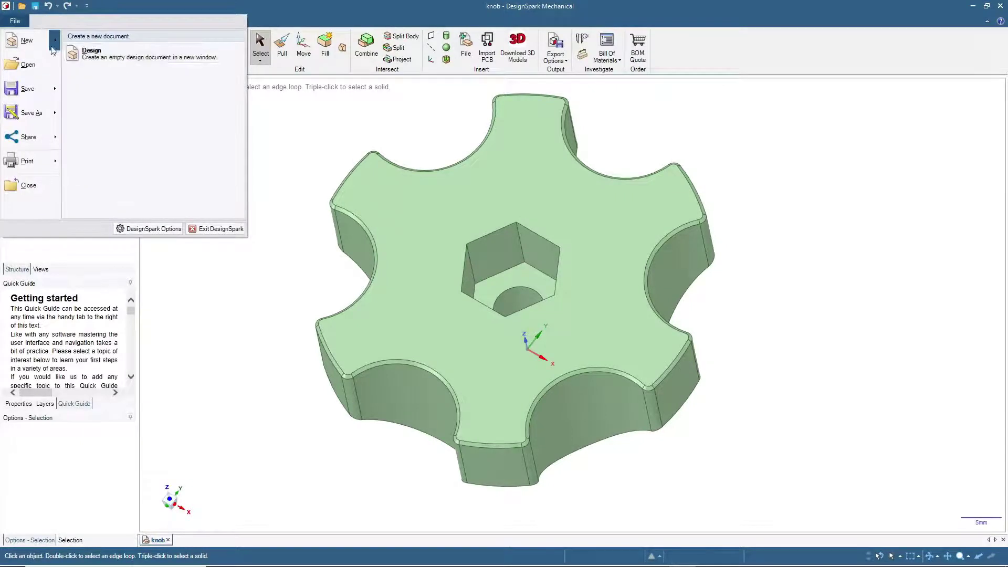
pyautogui.click(84, 52)
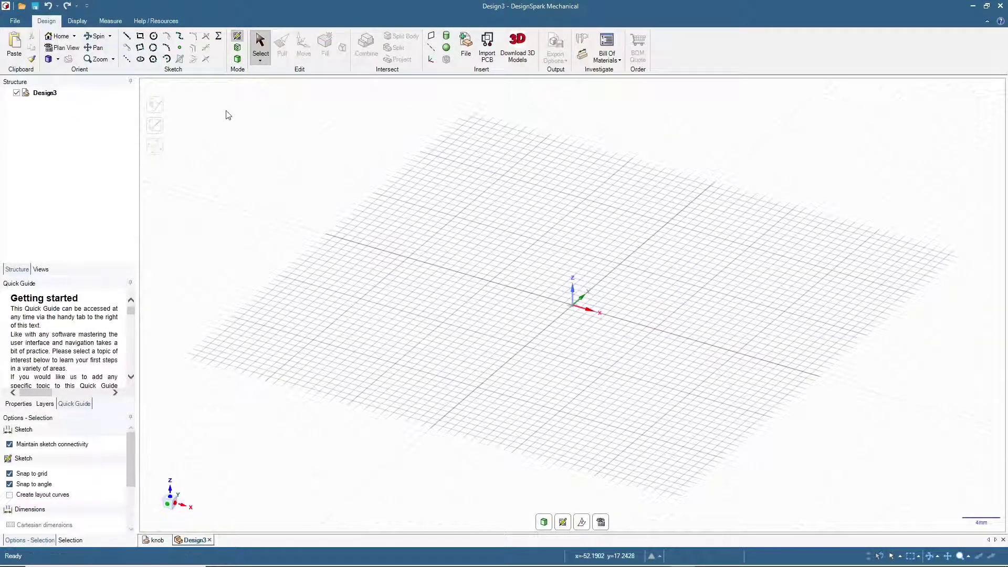
pyautogui.click(154, 61)
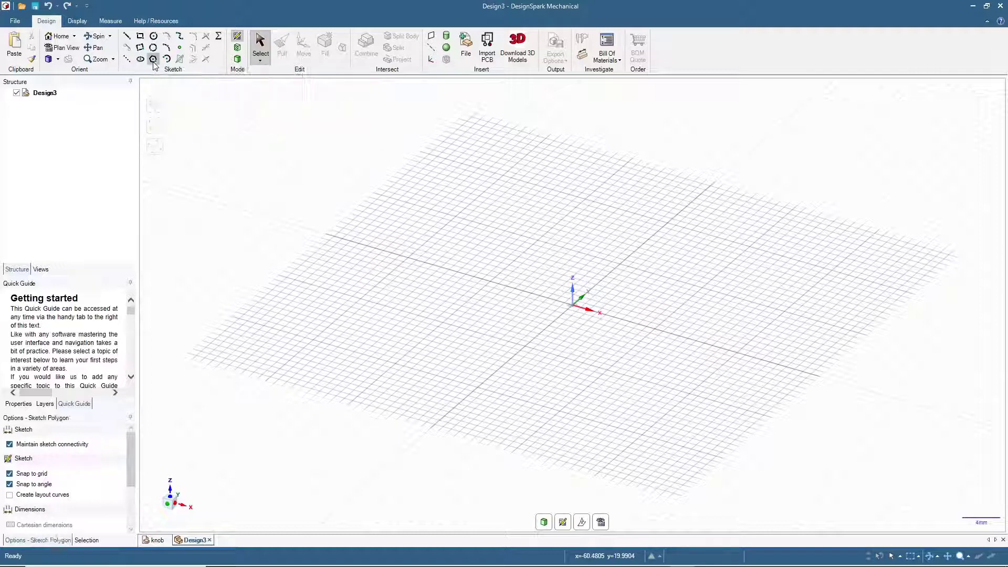
pyautogui.click(572, 307)
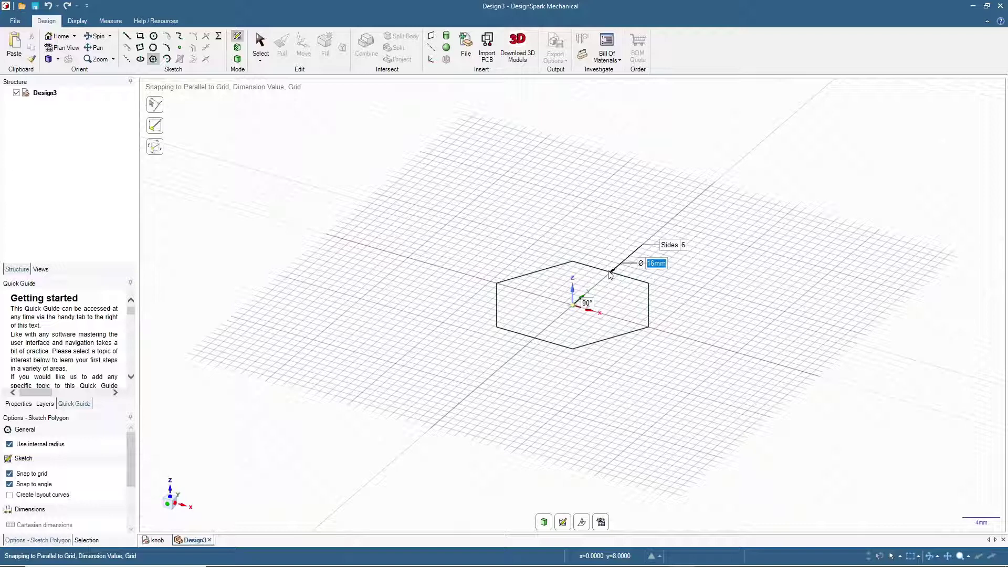
pyautogui.write('10.8')
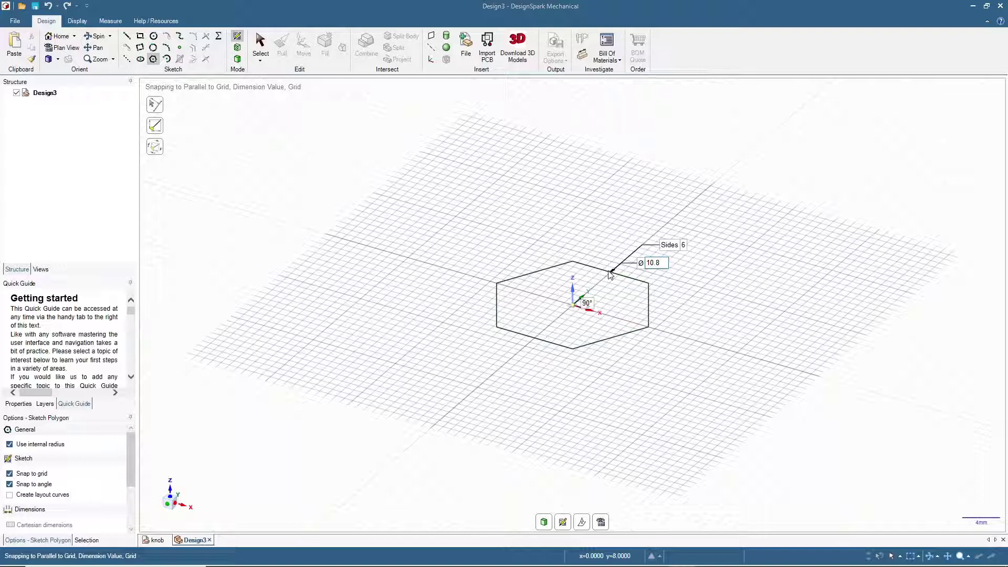
pyautogui.press('Return')
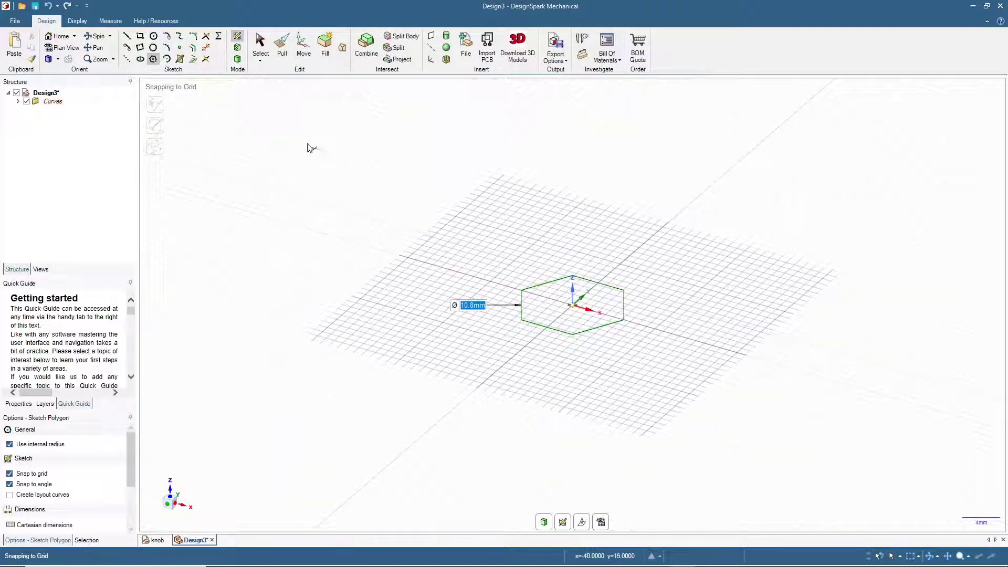
# Draw a concentric 30 mm circle around the hexagon.
pyautogui.click(153, 37)
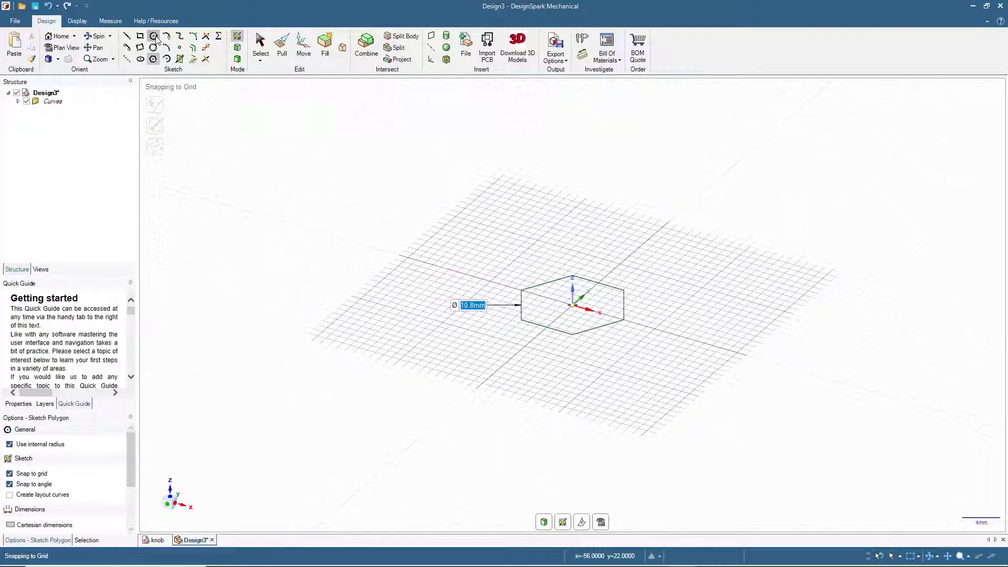
pyautogui.click(572, 306)
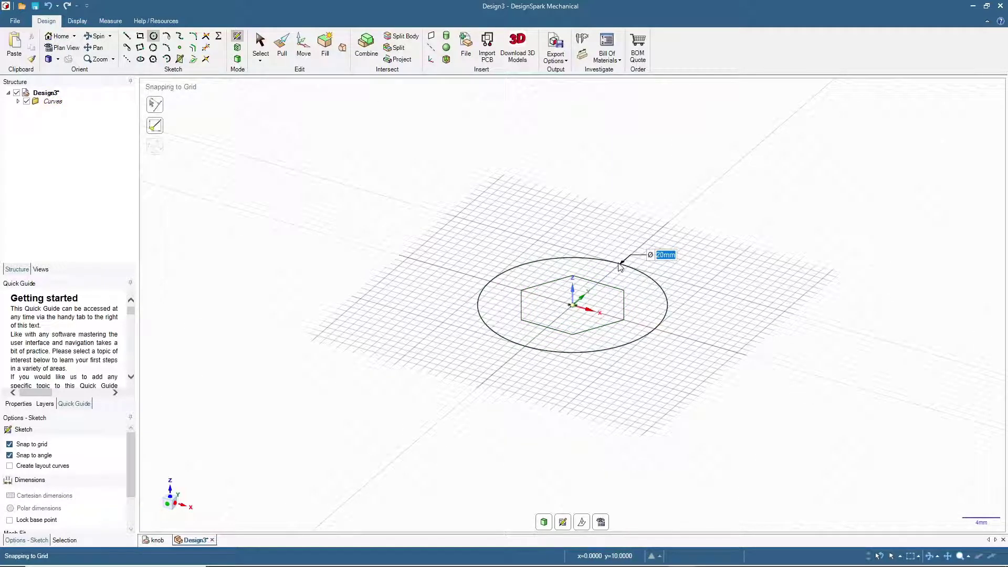
pyautogui.write('30')
pyautogui.press('Return')
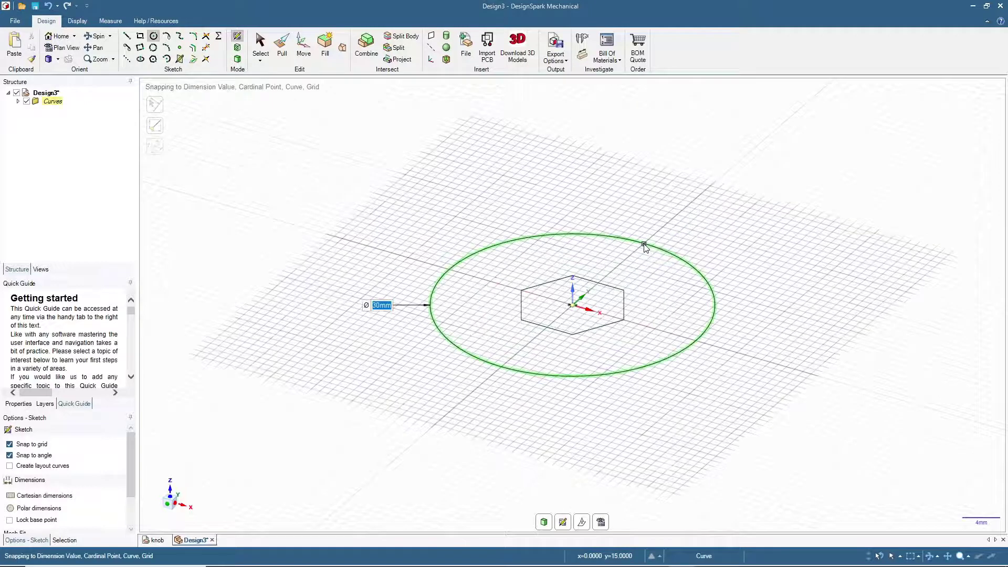
# Pull the disc face up 15 mm in 3D Mode to form a cylinder.
pyautogui.click(238, 61)
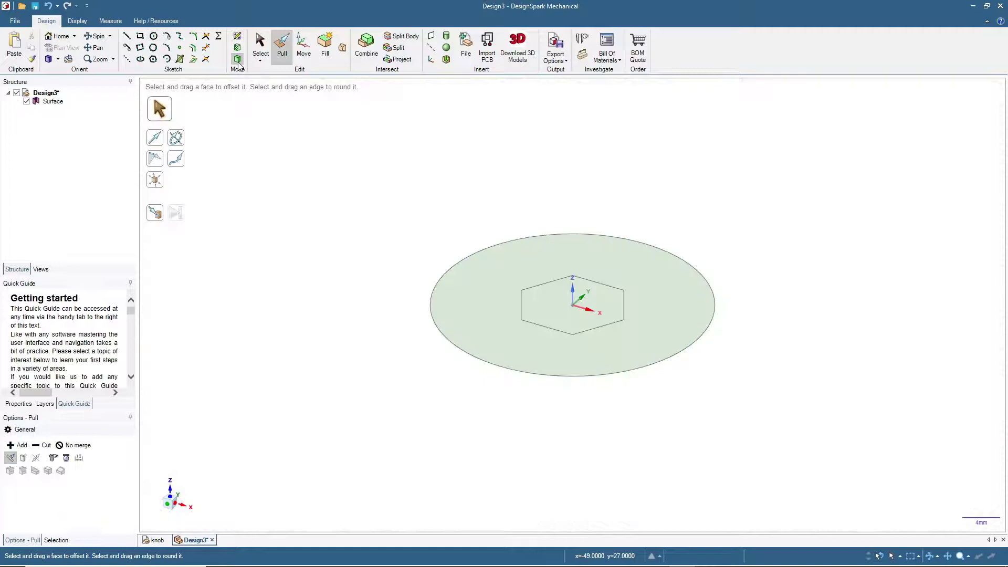
pyautogui.click(472, 294)
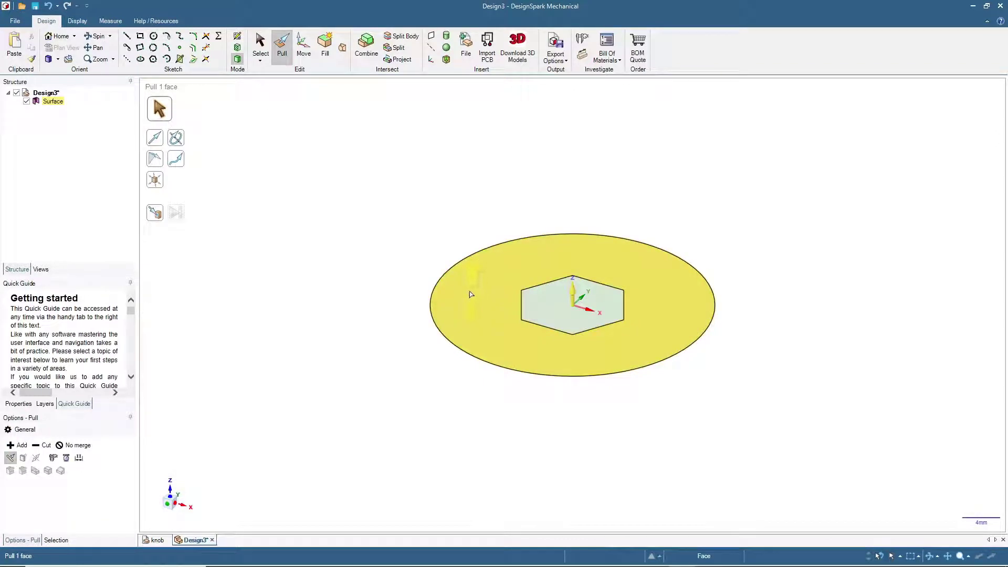
pyautogui.click(476, 300)
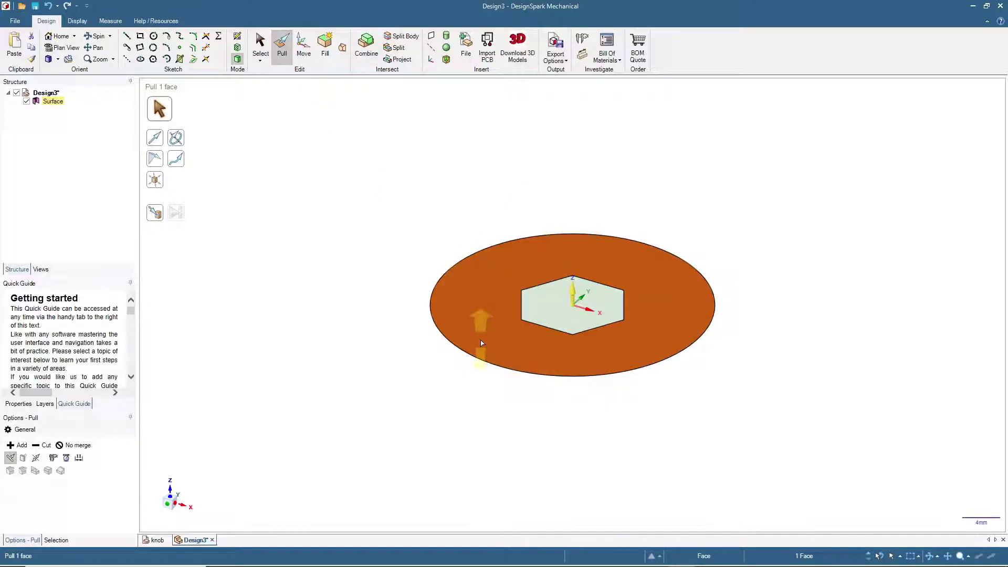
pyautogui.moveTo(482, 343); pyautogui.dragTo(482, 304)
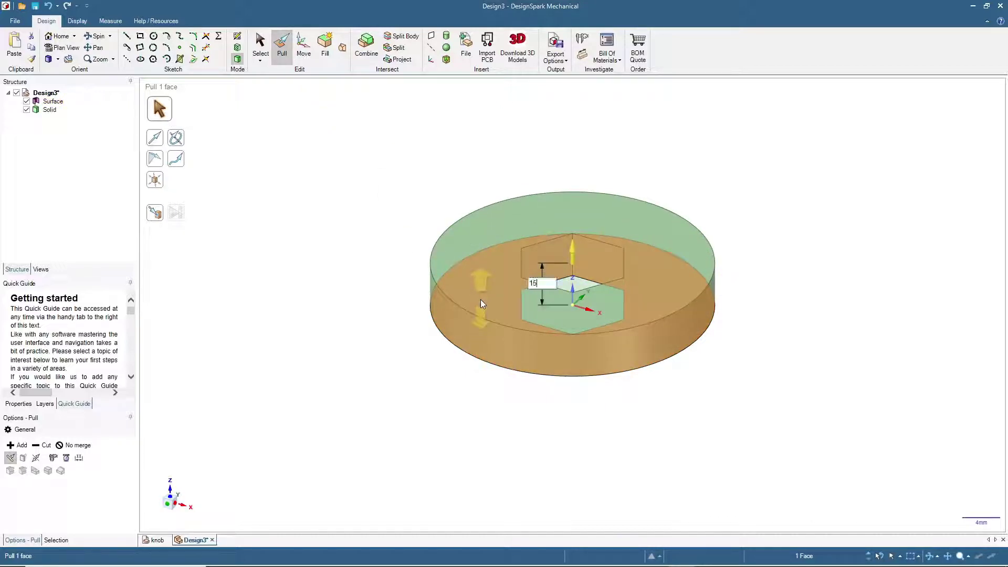
pyautogui.press('Return')
# Push the hexagon face 7 mm down into the cylinder as a nut pocket.
pyautogui.moveTo(336, 261); pyautogui.dragTo(310, 362, button='middle')
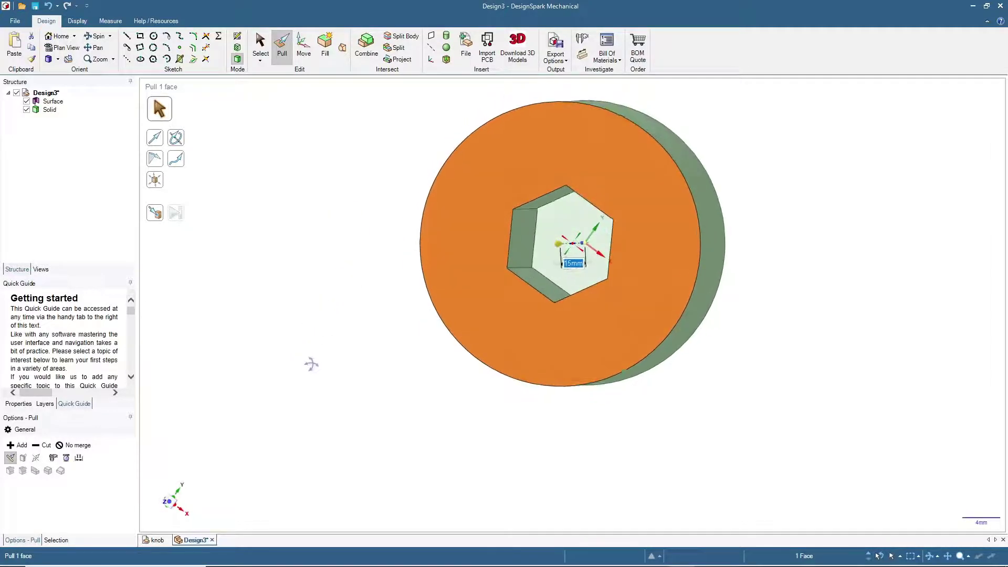
pyautogui.click(574, 220)
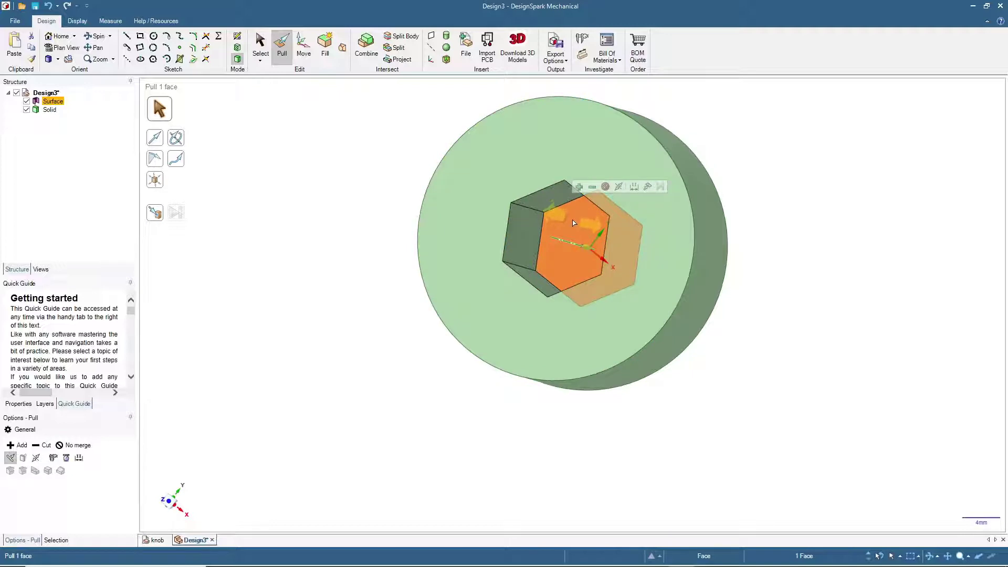
pyautogui.moveTo(573, 220); pyautogui.dragTo(560, 225)
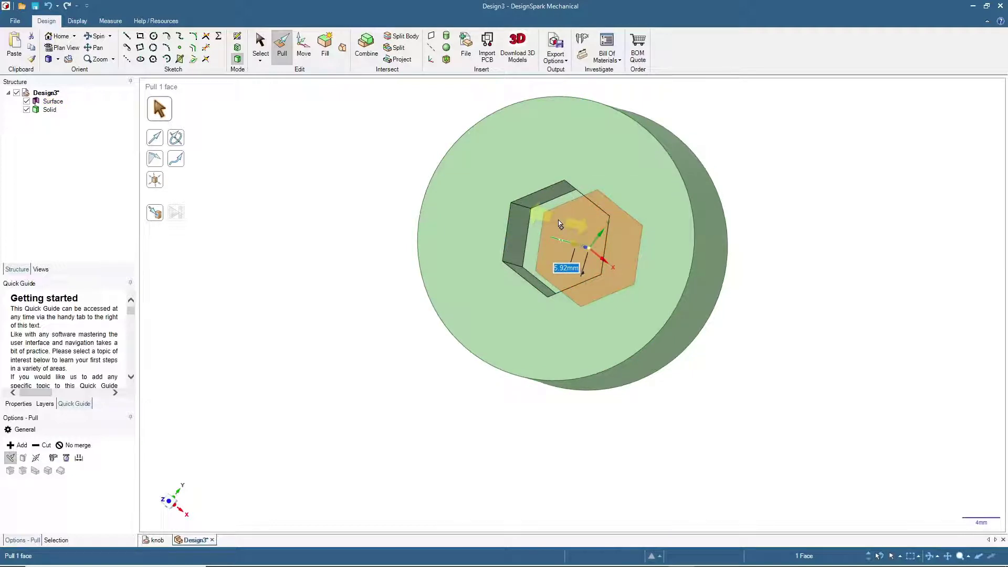
pyautogui.write('7')
pyautogui.press('Return')
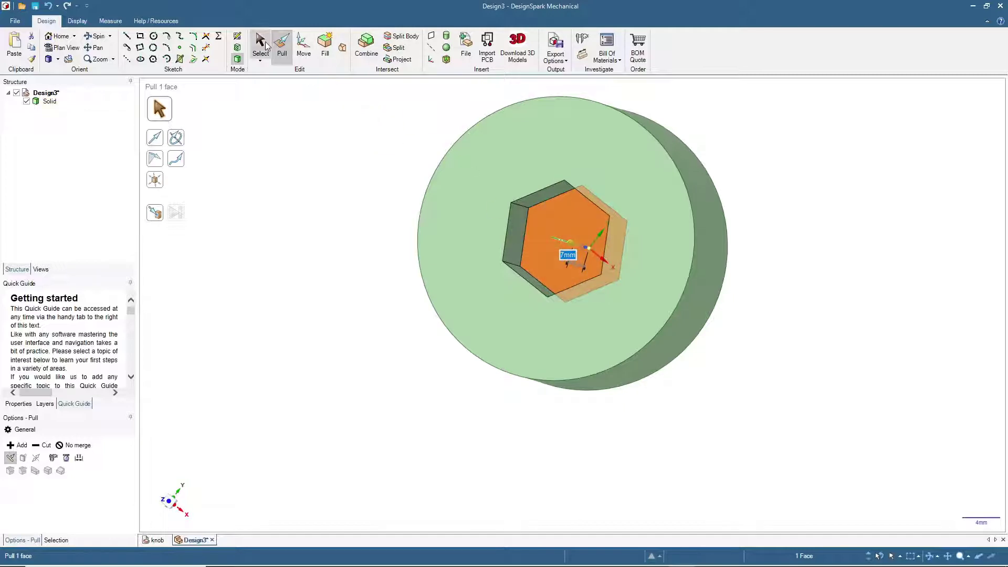
# Sketch a 6.4 mm circle at the origin on the pocket floor.
pyautogui.click(237, 37)
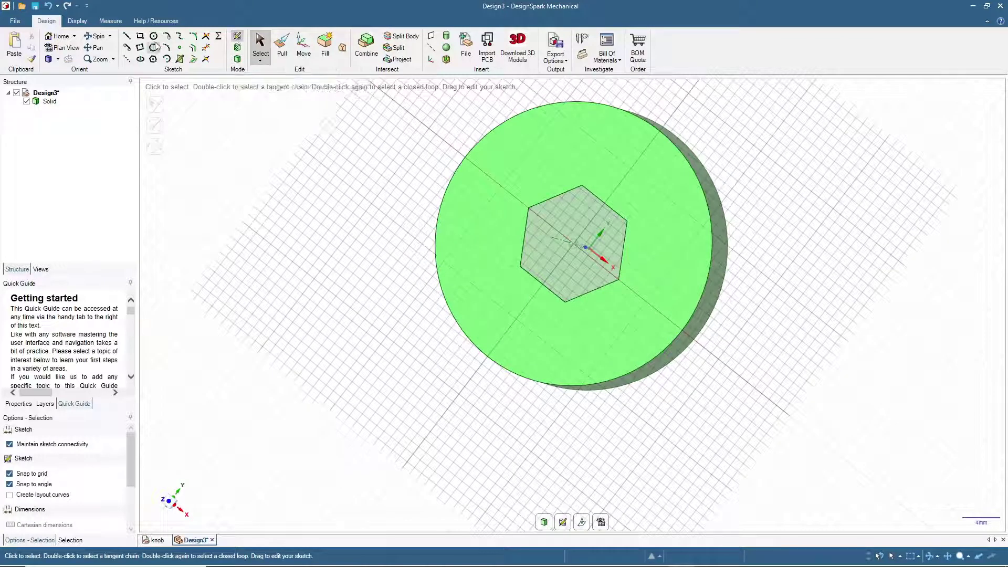
pyautogui.click(153, 36)
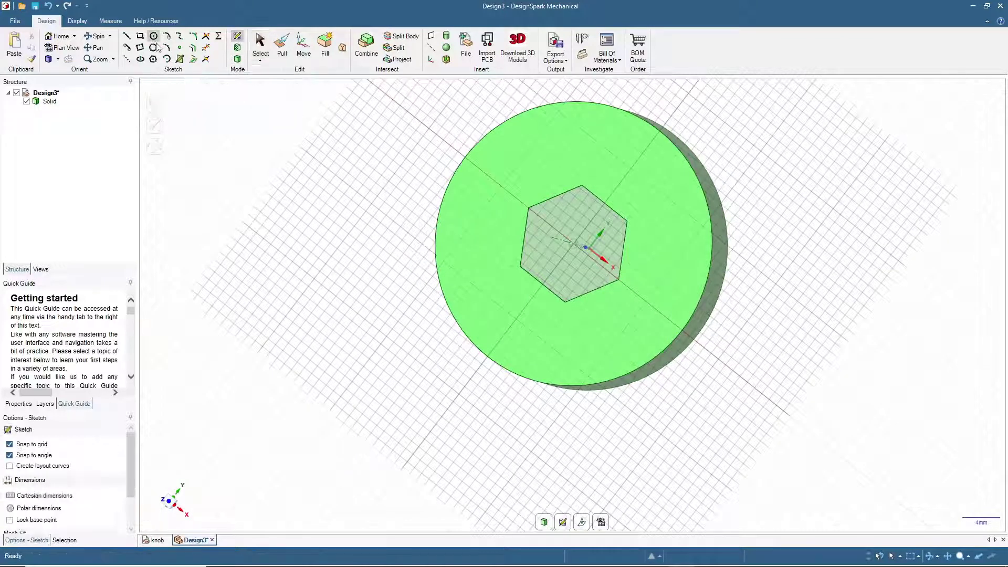
pyautogui.click(573, 245)
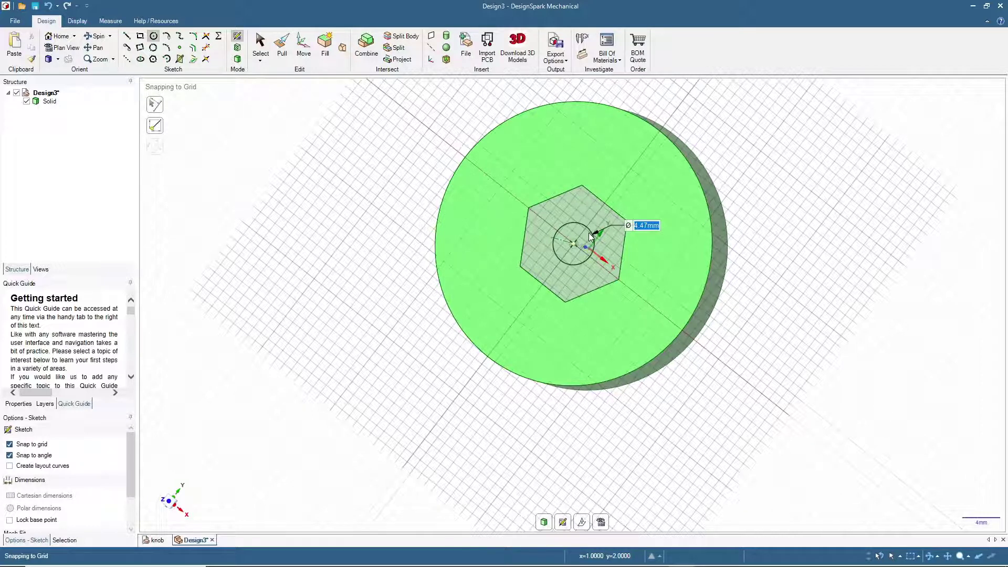
pyautogui.write('6.4')
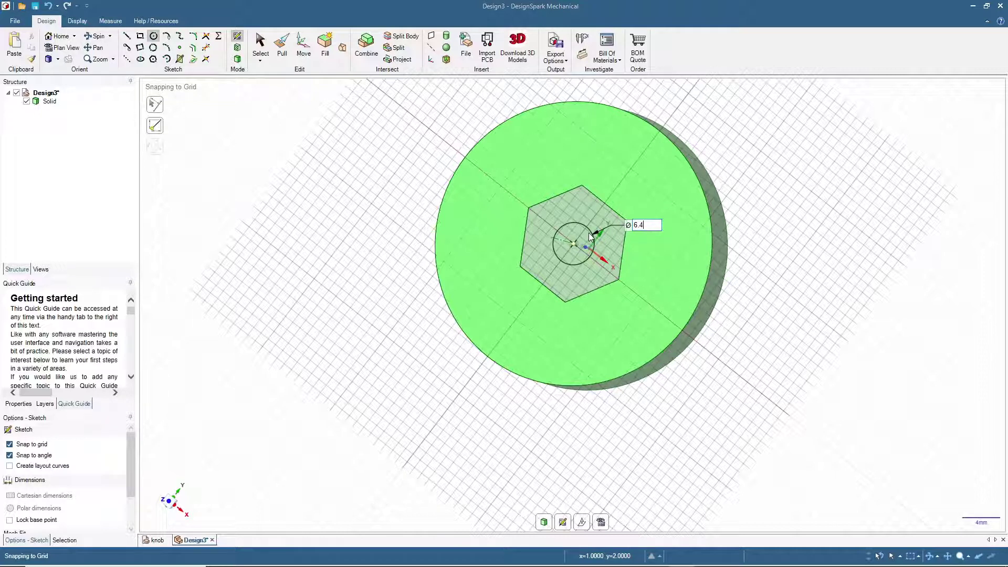
pyautogui.press('Return')
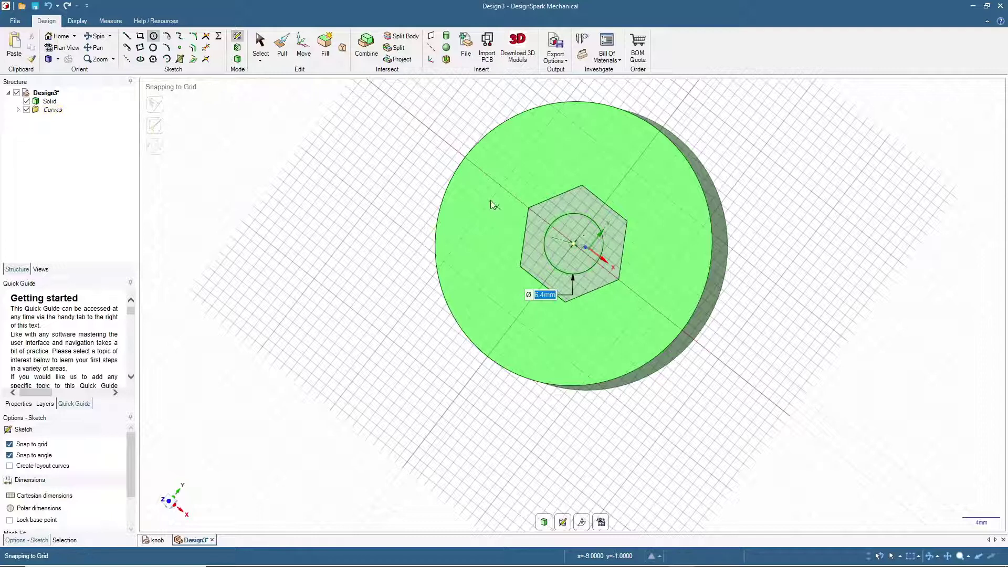
# Pull the 6.4 mm circle face through the solid to cut the bolt hole.
pyautogui.click(238, 59)
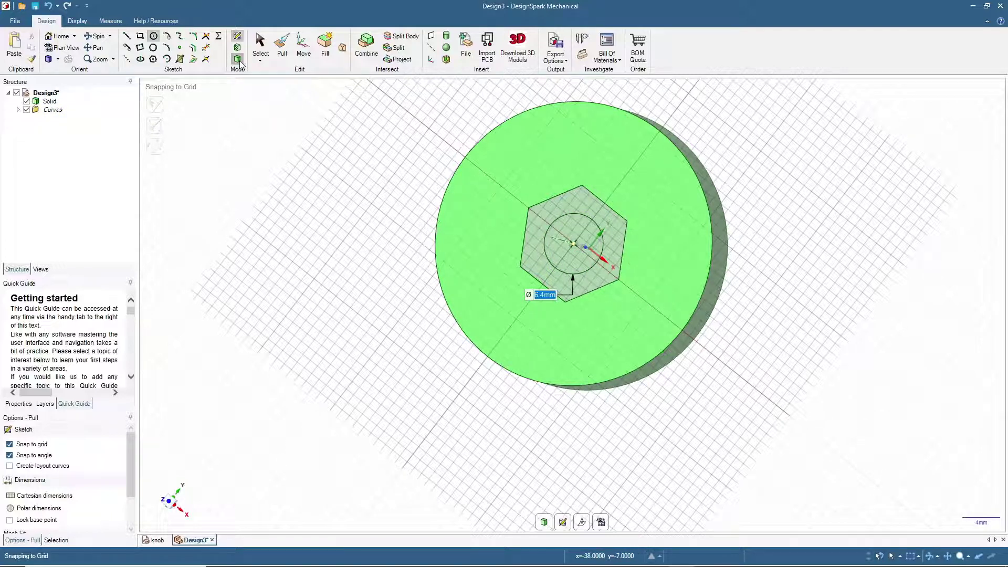
pyautogui.click(561, 254)
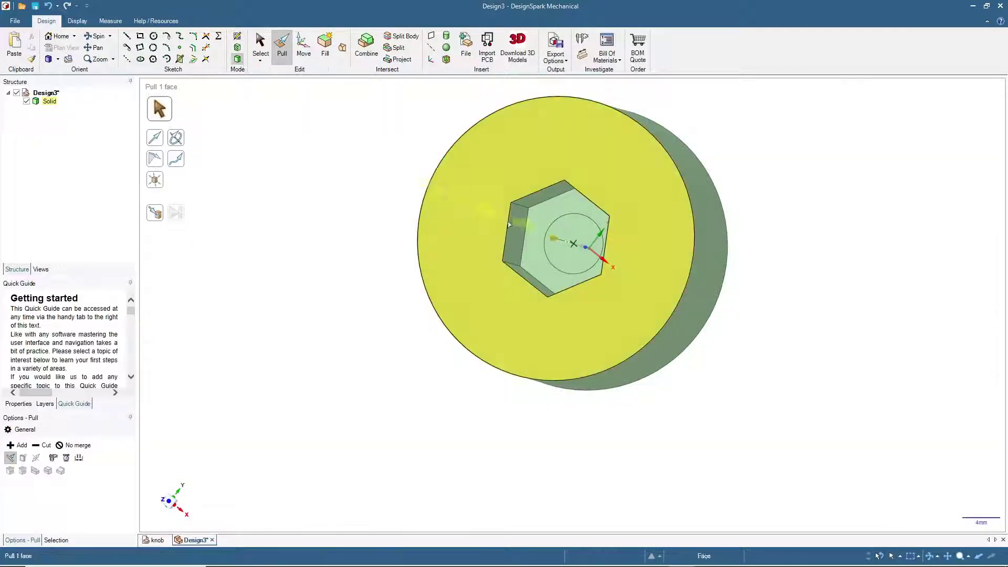
pyautogui.moveTo(571, 258); pyautogui.dragTo(771, 325)
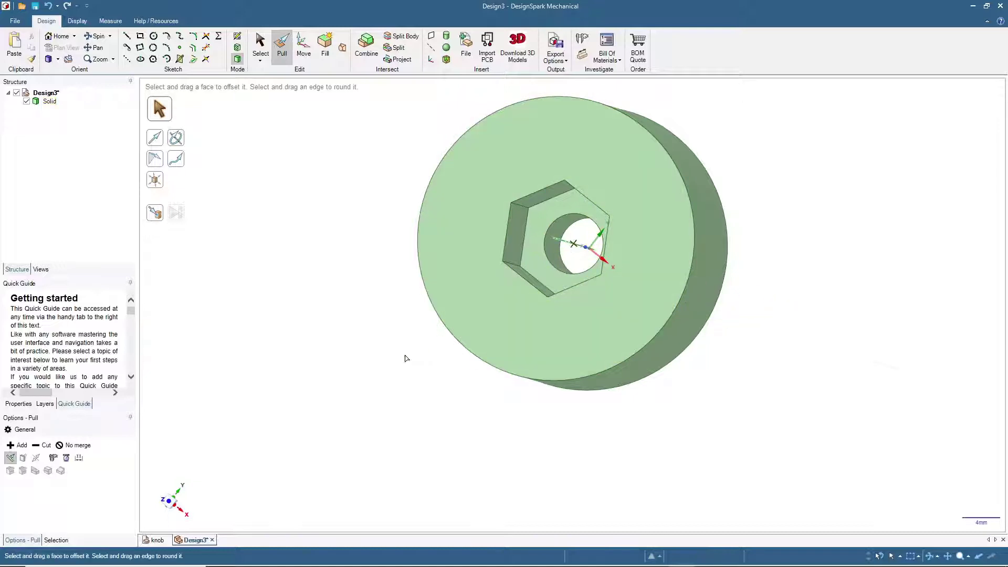
pyautogui.moveTo(404, 358); pyautogui.dragTo(326, 322, button='middle')
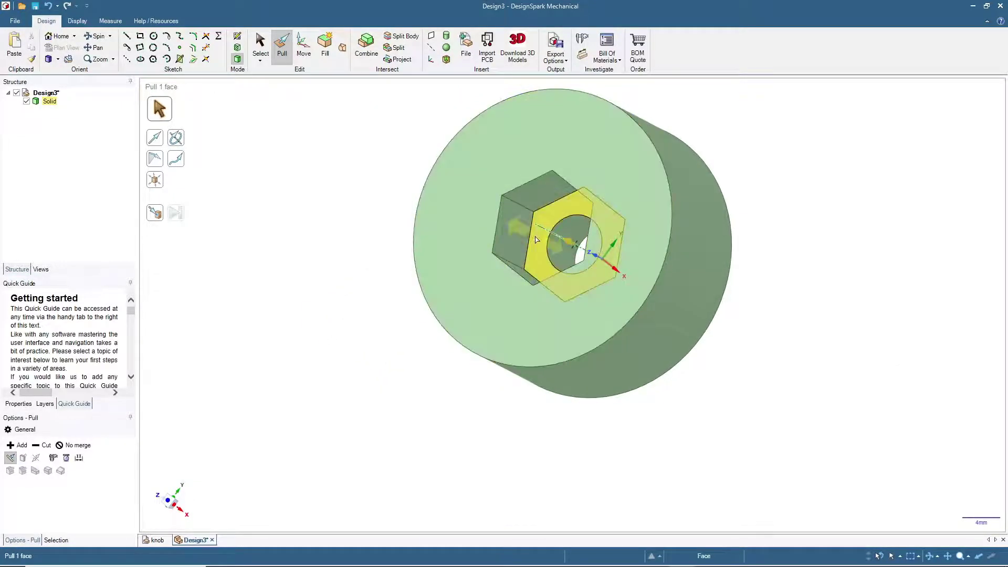
pyautogui.moveTo(360, 360); pyautogui.dragTo(465, 313, button='middle')
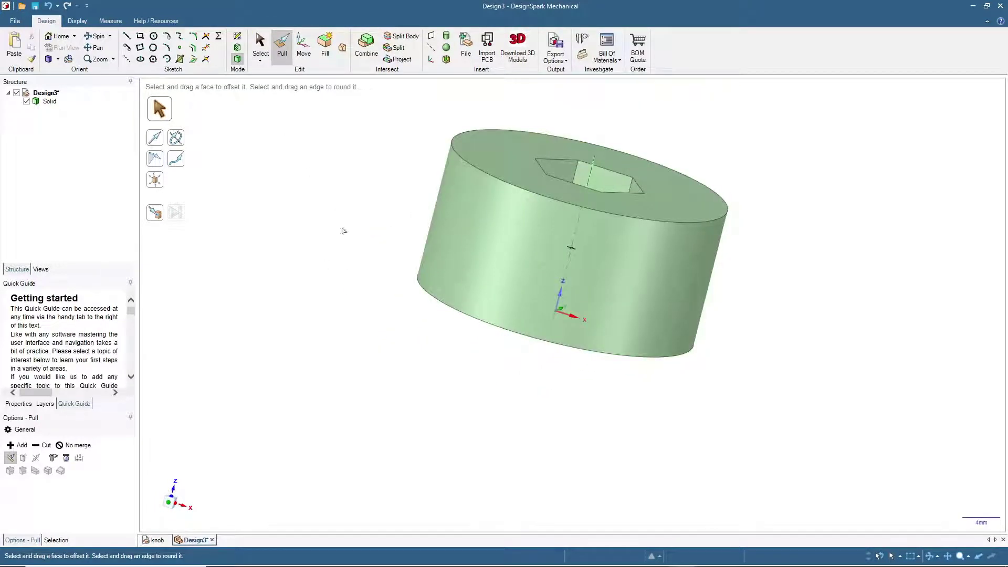
# Chamfer the cylinder's bottom circular edge by 5.14 mm, then return to Home view.
pyautogui.click(426, 297)
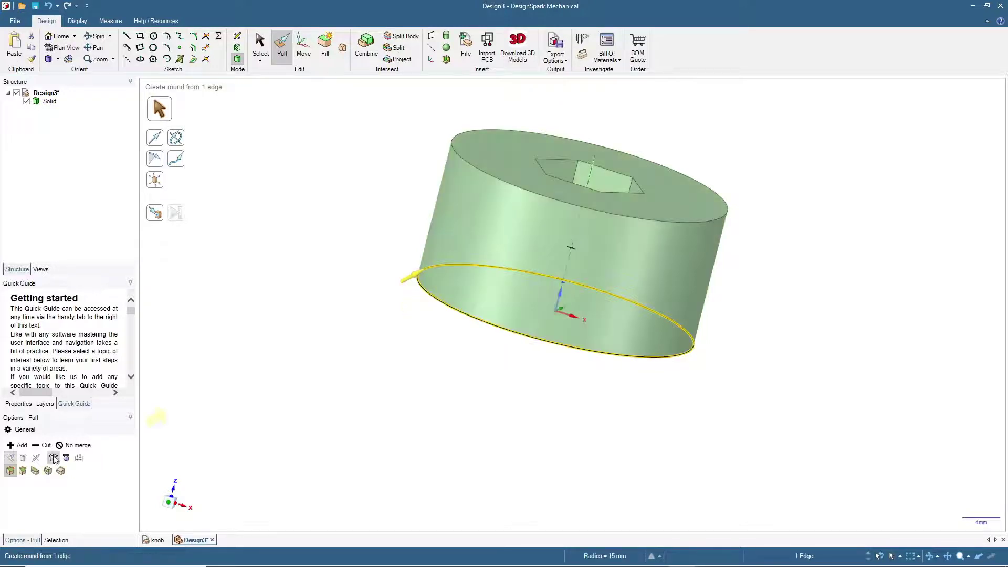
pyautogui.click(22, 470)
pyautogui.moveTo(420, 321); pyautogui.dragTo(506, 192)
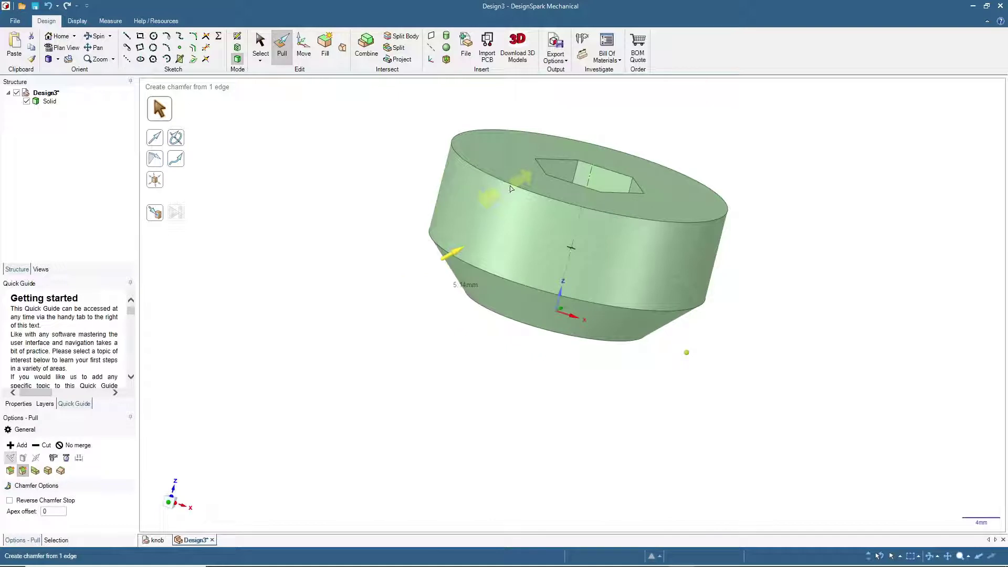
pyautogui.moveTo(510, 188); pyautogui.dragTo(510, 184)
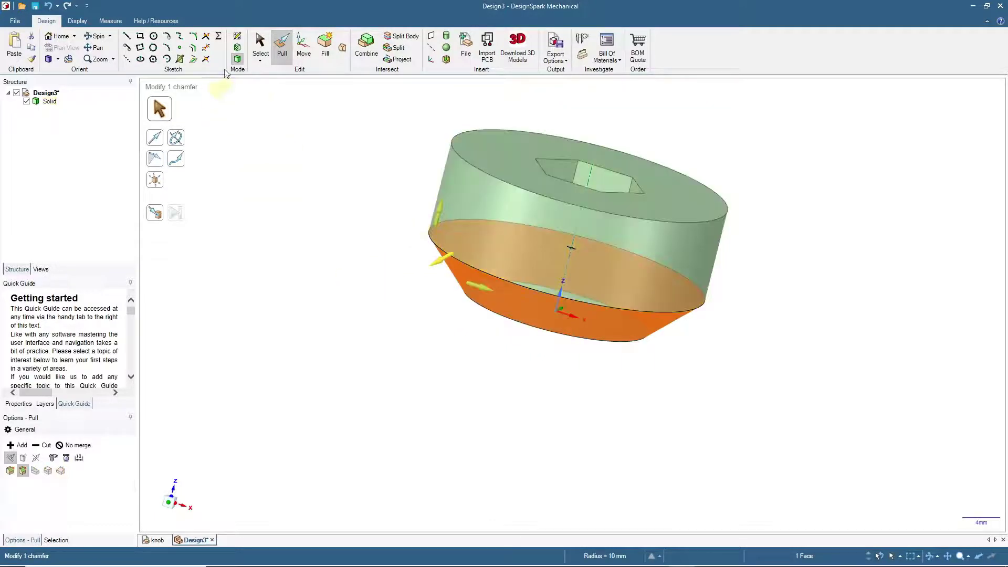
pyautogui.click(58, 36)
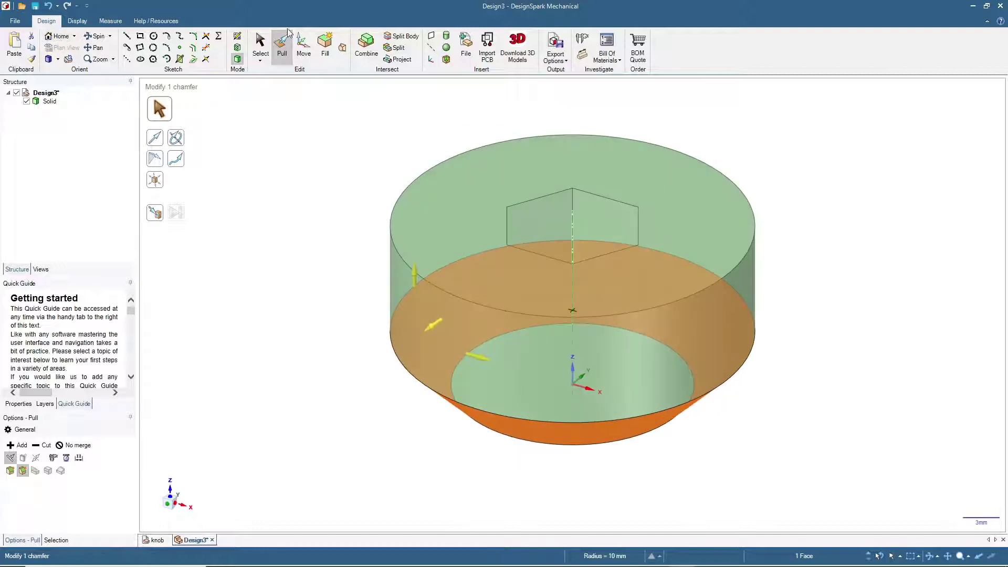
pyautogui.click(263, 46)
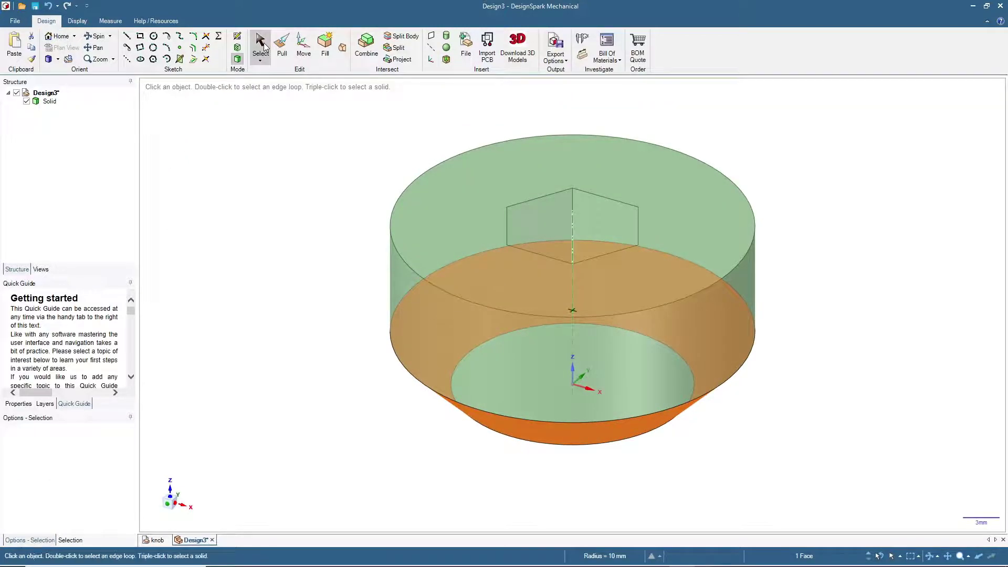
pyautogui.click(302, 204)
# Select the knob's top face surrounding the hexagonal pocket.
pyautogui.moveTo(311, 207); pyautogui.dragTo(263, 266, button='middle')
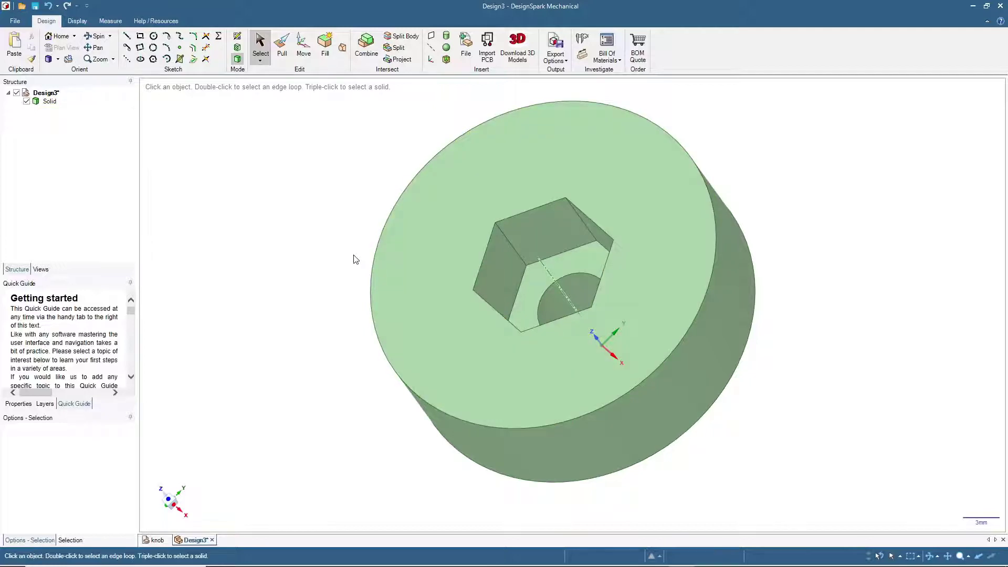
pyautogui.moveTo(333, 289); pyautogui.dragTo(368, 313, button='middle')
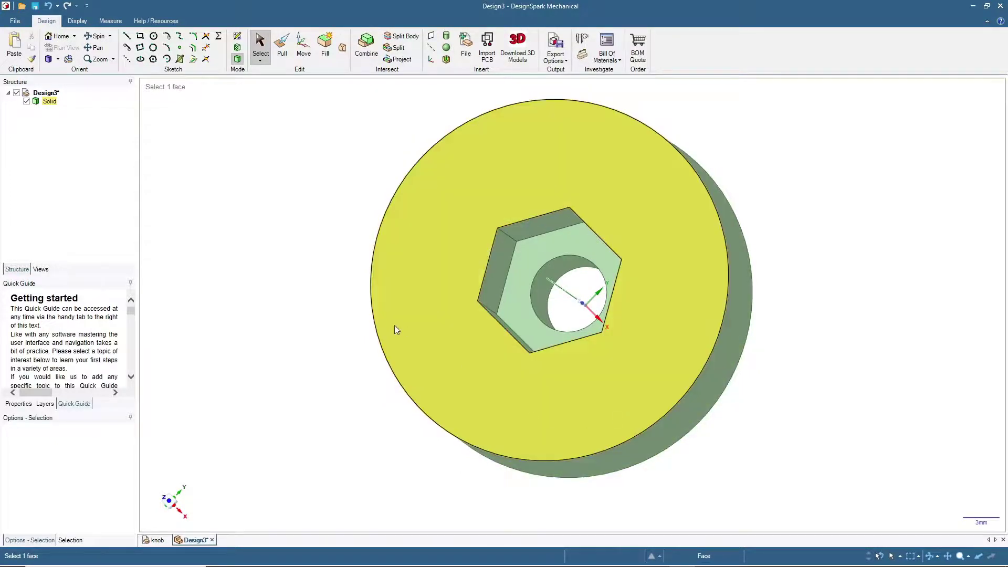
pyautogui.click(427, 242)
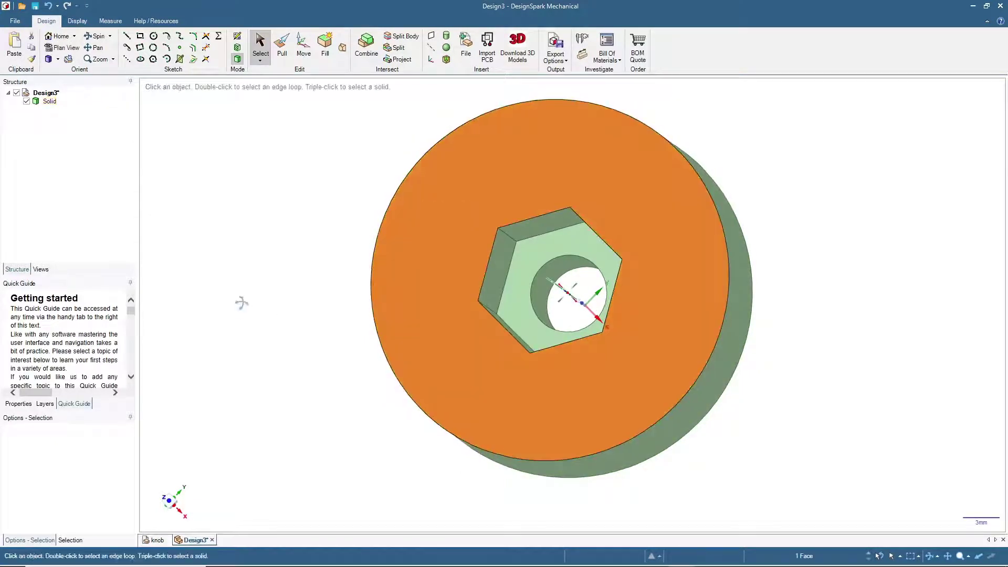
pyautogui.moveTo(240, 299); pyautogui.dragTo(468, 203, button='middle')
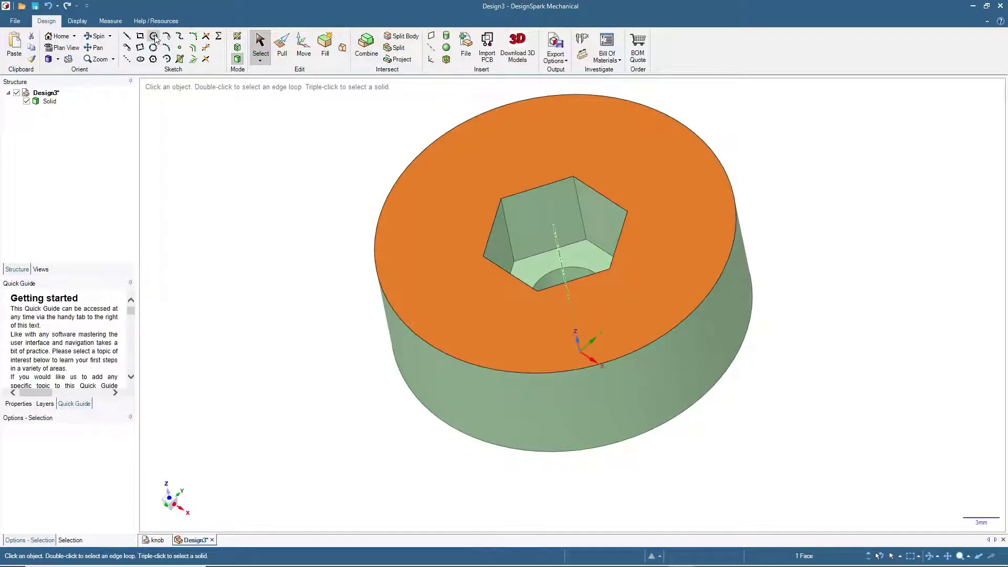
# Sketch an 8 mm circle centred on the knob's top rim.
pyautogui.click(239, 35)
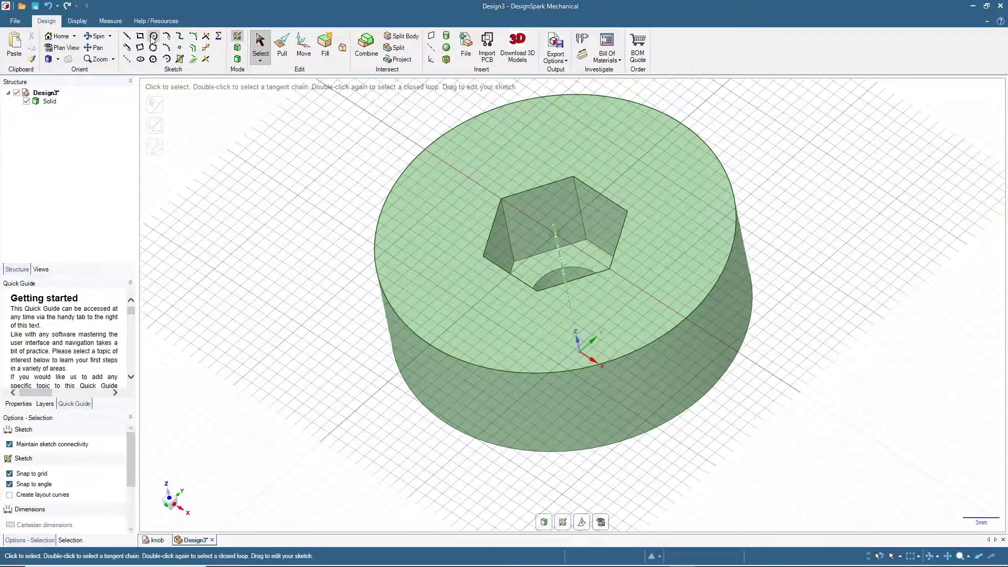
pyautogui.click(154, 37)
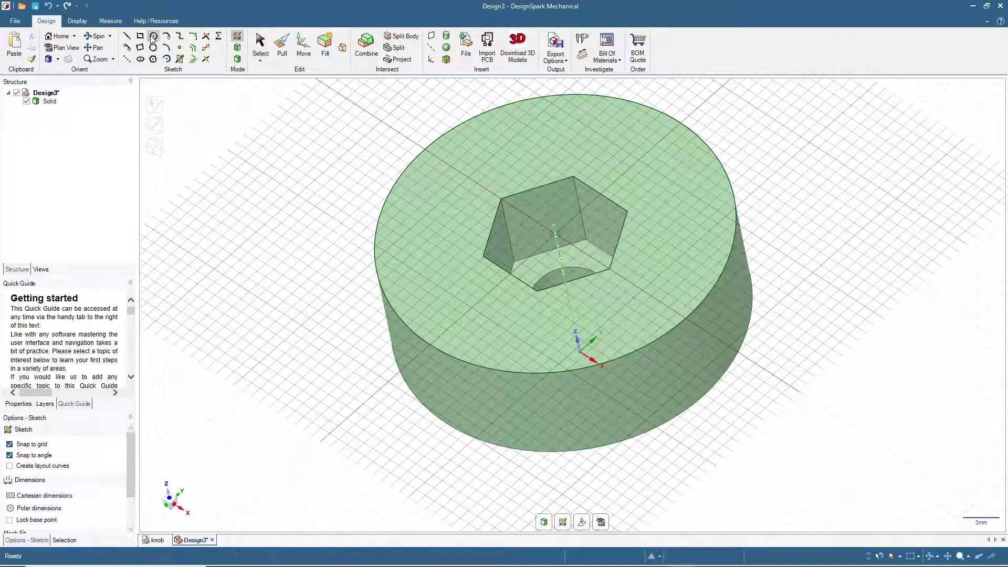
pyautogui.click(425, 150)
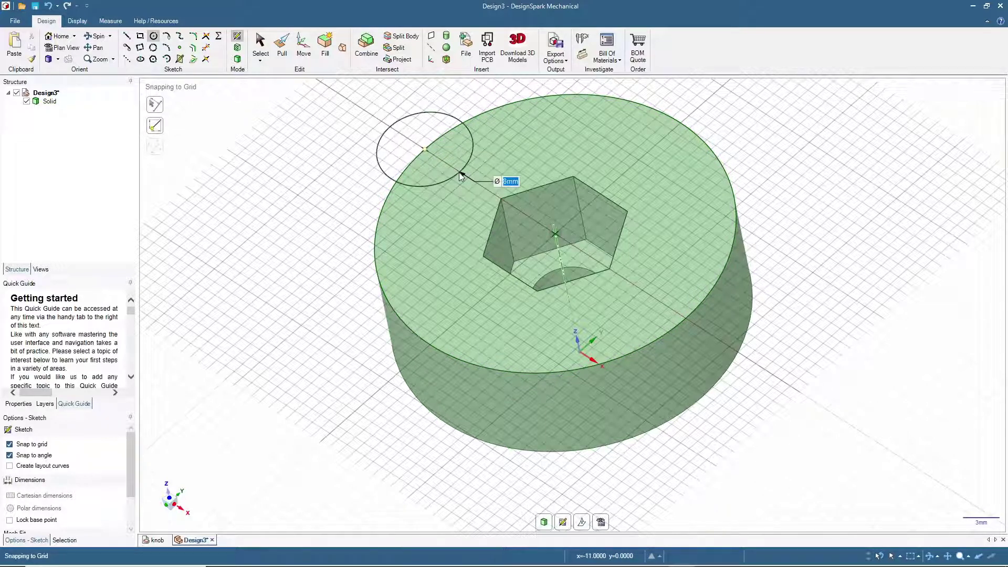
pyautogui.click(459, 173)
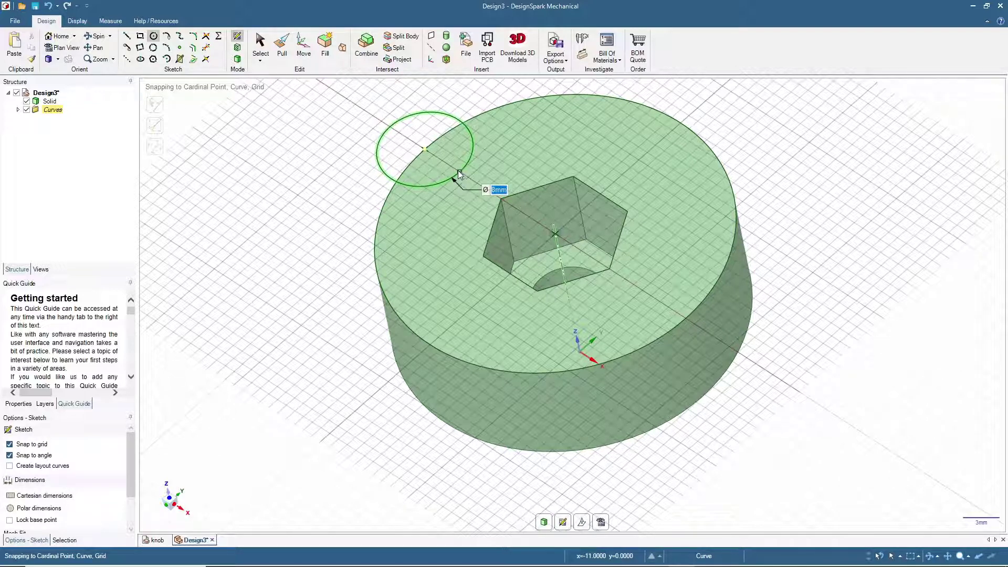
# Pull the overlapping lune down through the knob to cut a half-round groove.
pyautogui.click(237, 60)
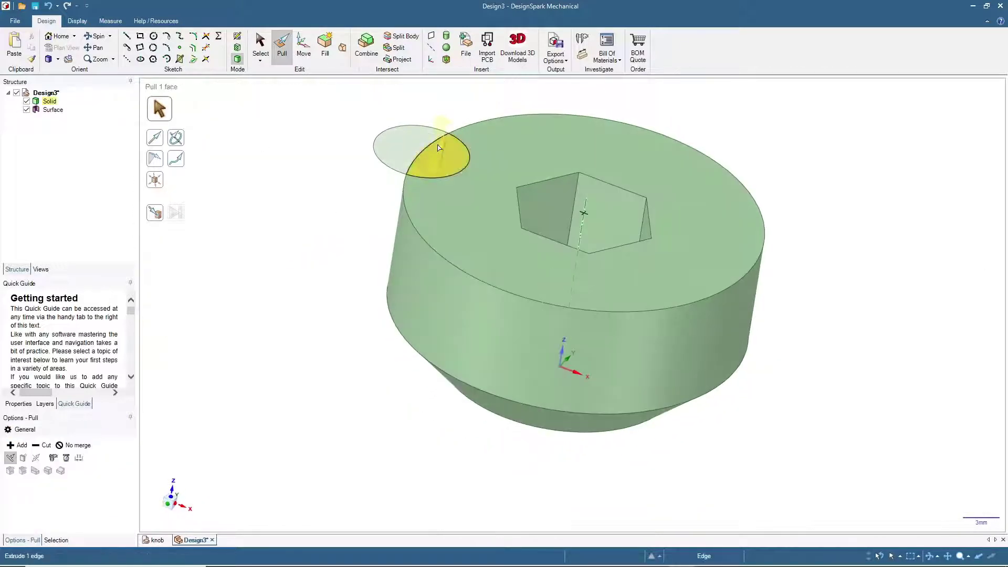
pyautogui.click(440, 155)
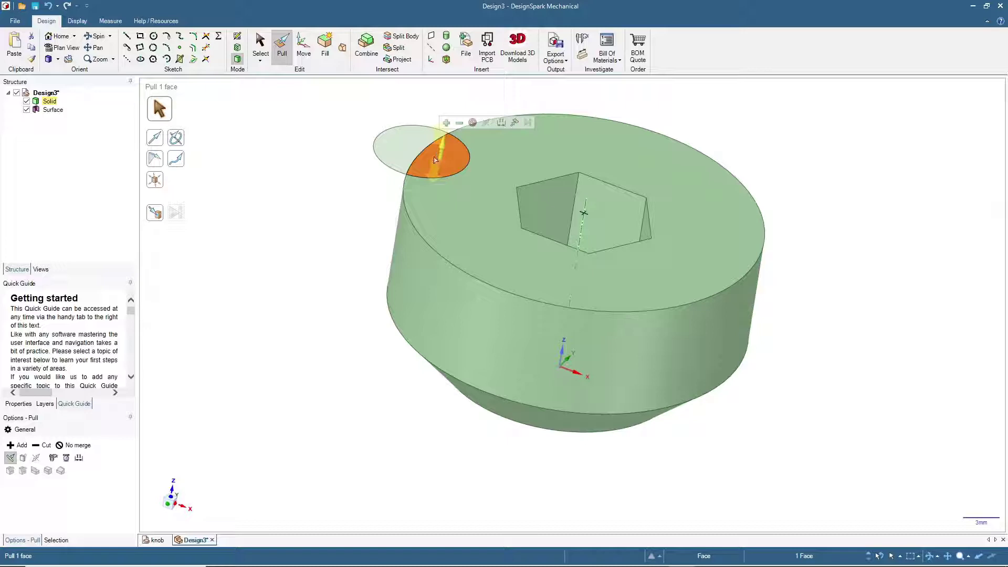
pyautogui.moveTo(440, 155); pyautogui.dragTo(338, 391)
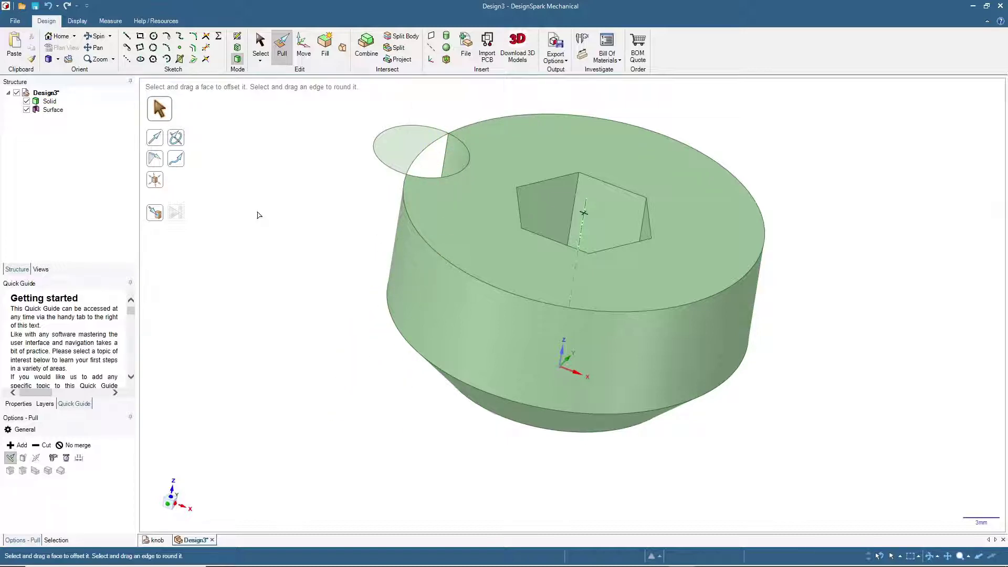
pyautogui.click(72, 42)
pyautogui.moveTo(324, 270); pyautogui.dragTo(452, 299, button='middle')
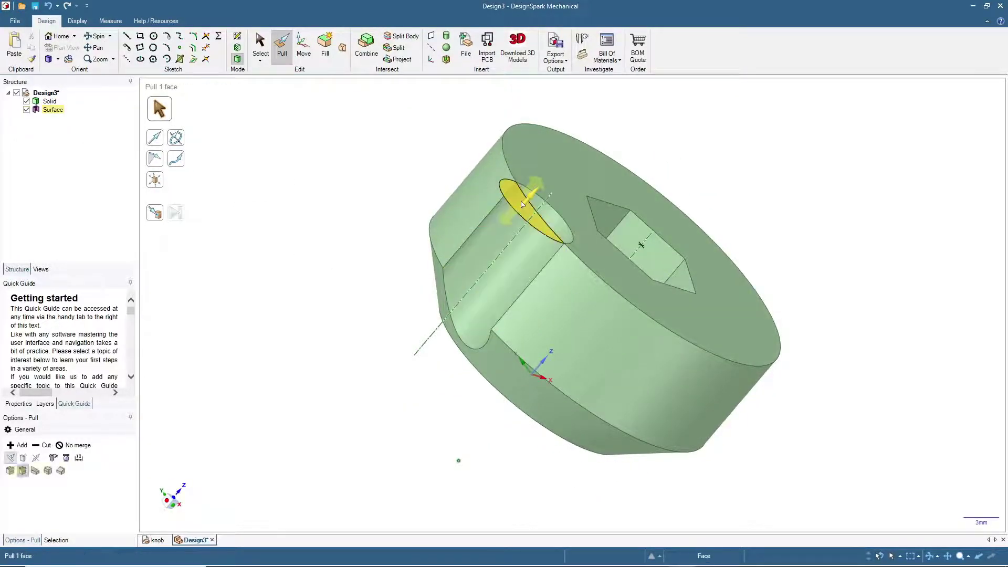
# Hide the leftover circular surface body by unchecking Surface.
pyautogui.click(26, 110)
pyautogui.moveTo(345, 226); pyautogui.dragTo(325, 254, button='middle')
pyautogui.click(499, 299)
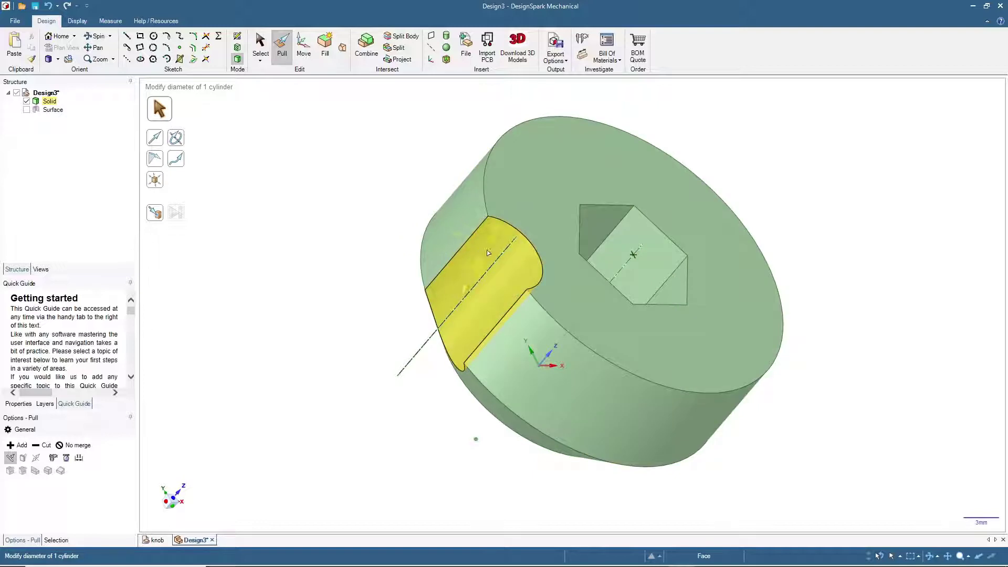
pyautogui.press('Escape')
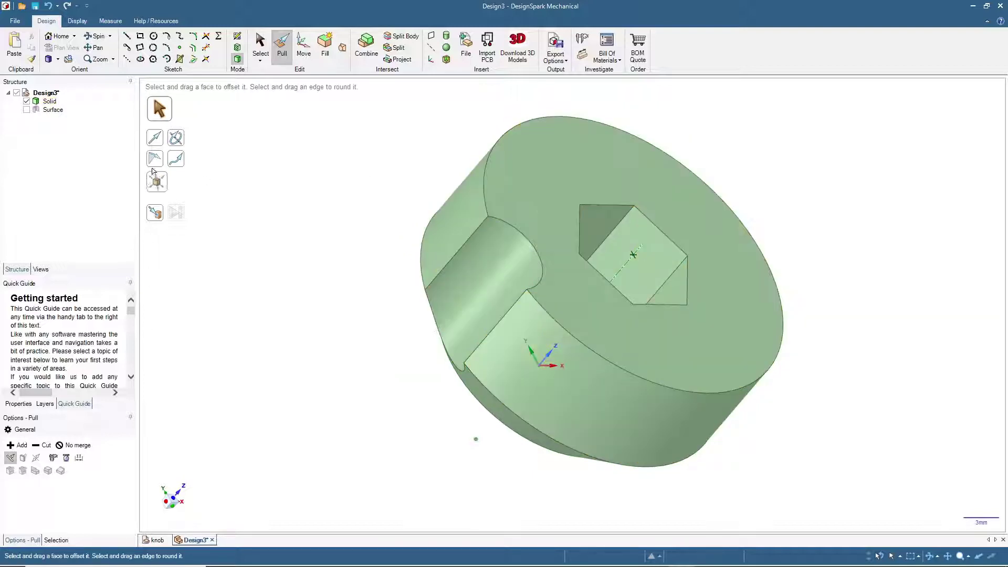
pyautogui.click(260, 47)
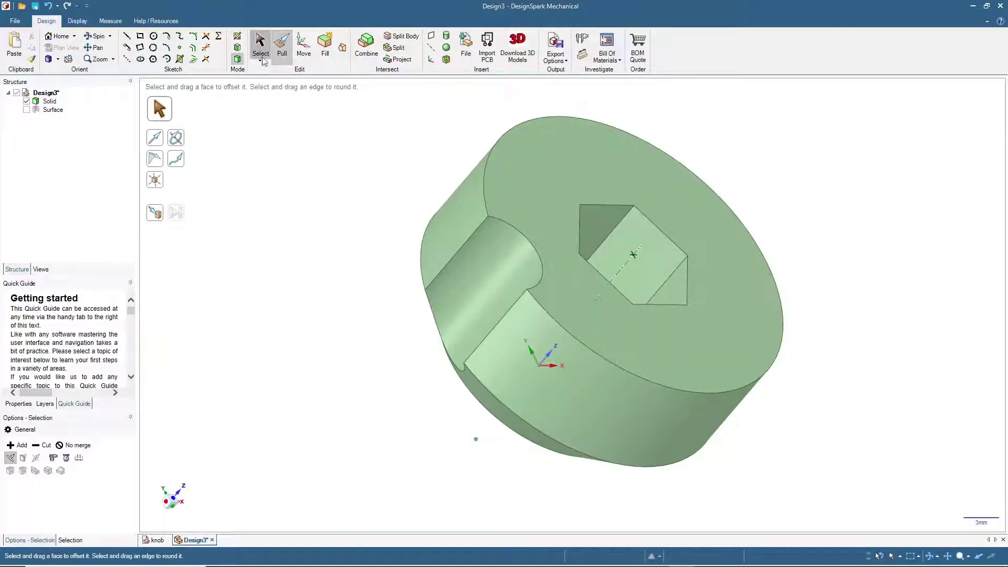
# Select the groove face and snap the Move pivot to the bolt hole's centre.
pyautogui.moveTo(321, 234); pyautogui.dragTo(281, 254, button='middle')
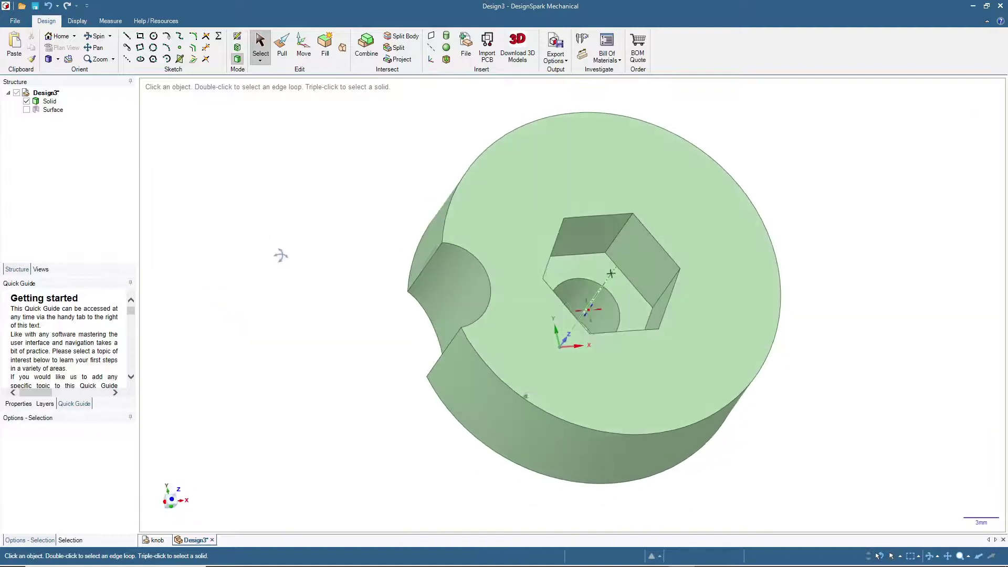
pyautogui.click(461, 278)
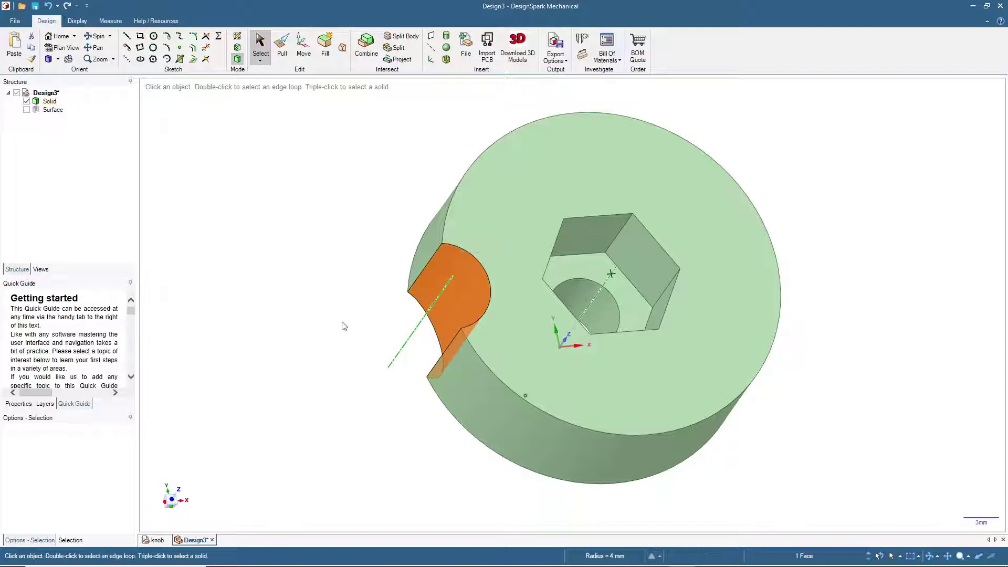
pyautogui.moveTo(342, 324)
pyautogui.mouseDown(button='middle')
pyautogui.moveTo(411, 326)
pyautogui.moveTo(340, 306)
pyautogui.mouseUp(button='middle')
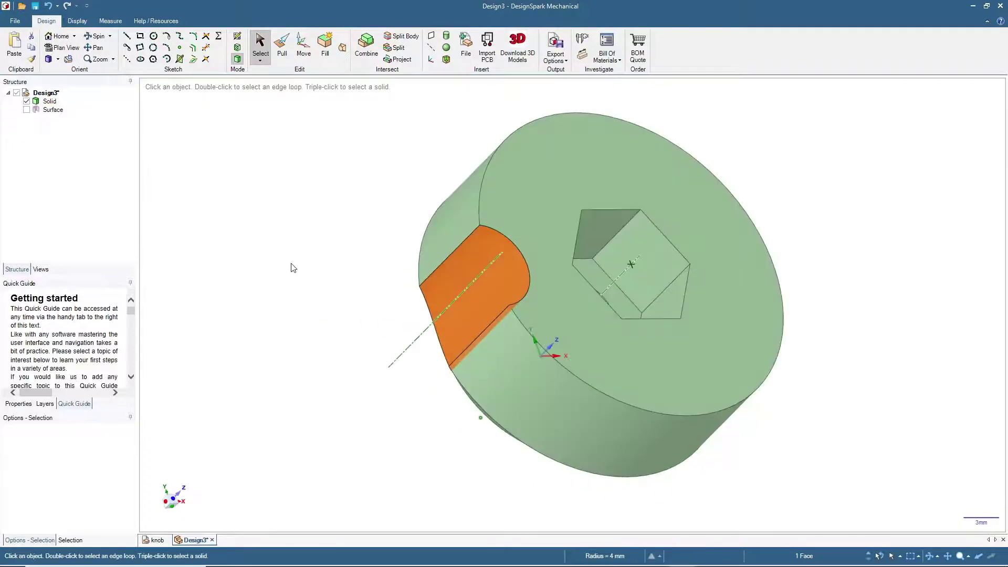
pyautogui.moveTo(275, 280); pyautogui.dragTo(354, 254, button='middle')
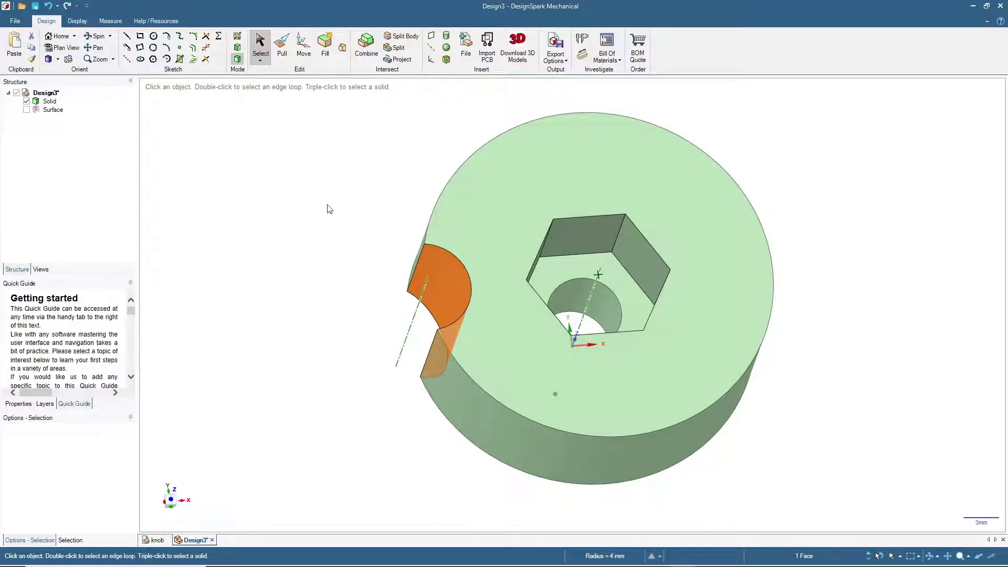
pyautogui.click(304, 48)
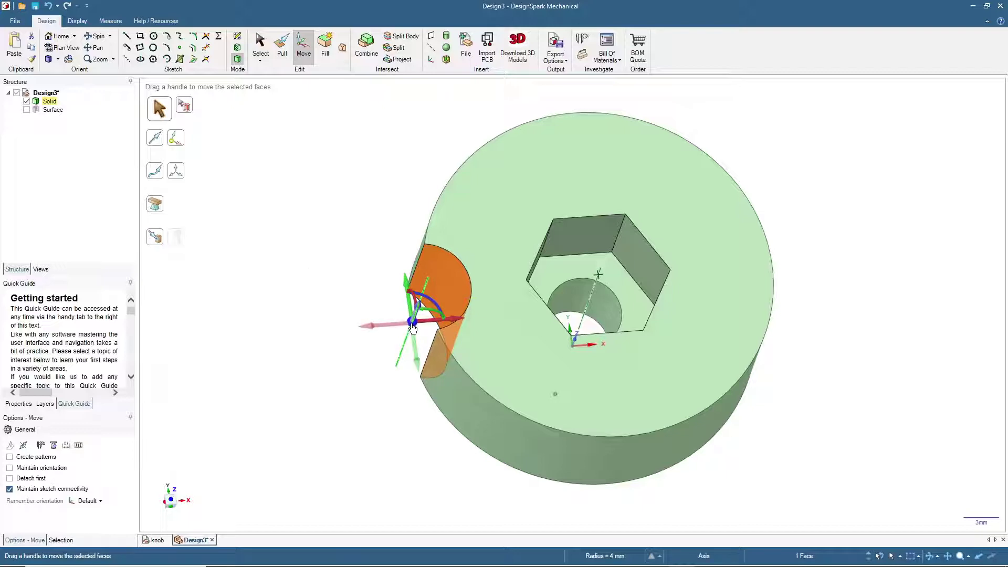
pyautogui.moveTo(413, 328); pyautogui.dragTo(585, 314)
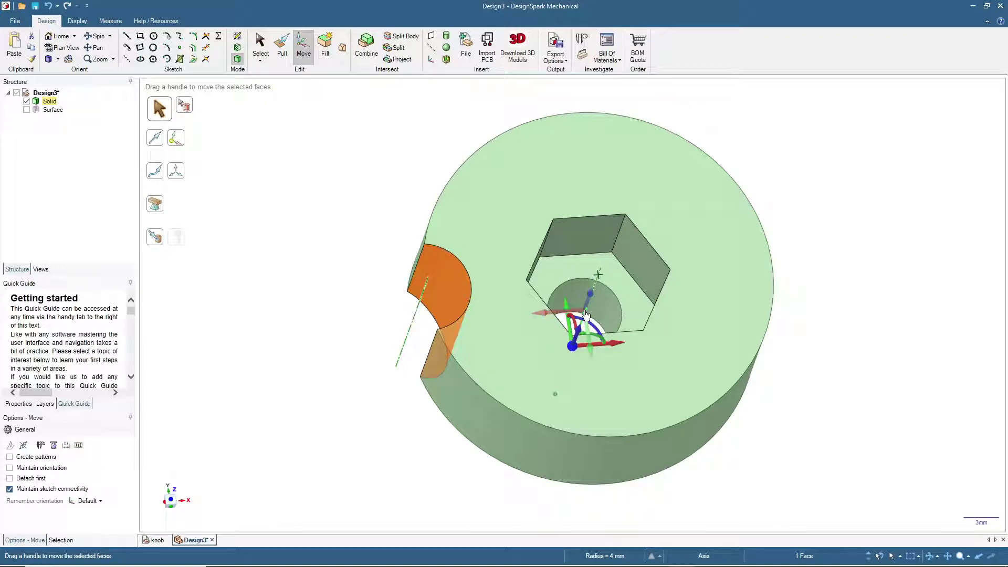
pyautogui.moveTo(586, 315); pyautogui.dragTo(392, 344)
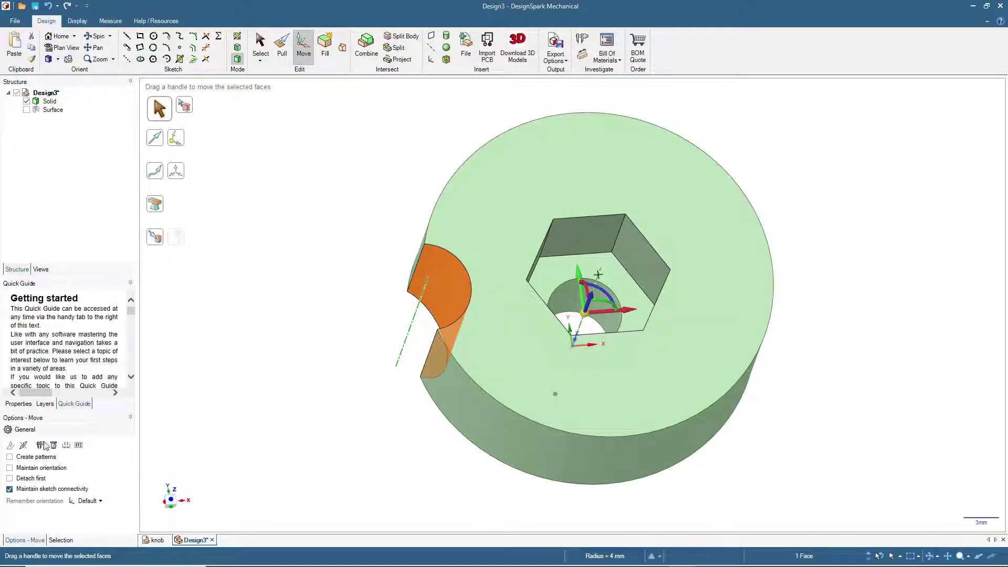
# Pattern the groove cutout to a count of 6 at 60° around the knob's axis.
pyautogui.click(10, 457)
pyautogui.moveTo(600, 295); pyautogui.dragTo(589, 293)
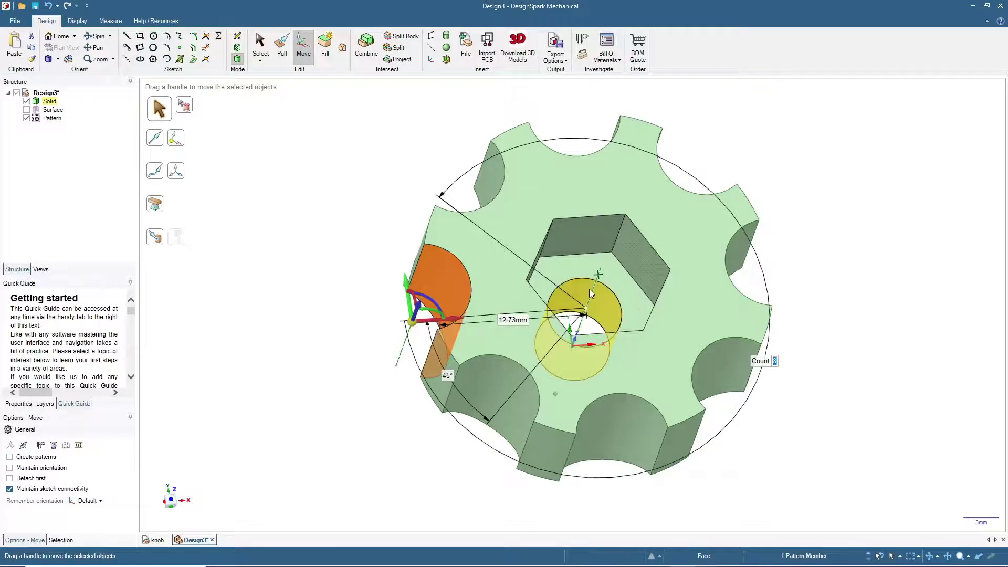
pyautogui.write('6')
pyautogui.press('Return')
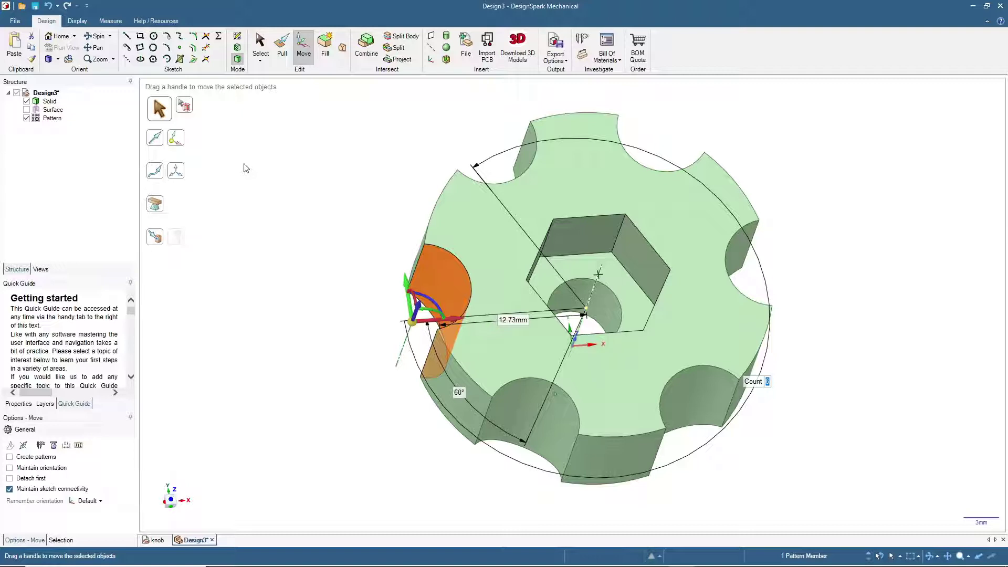
pyautogui.click(58, 37)
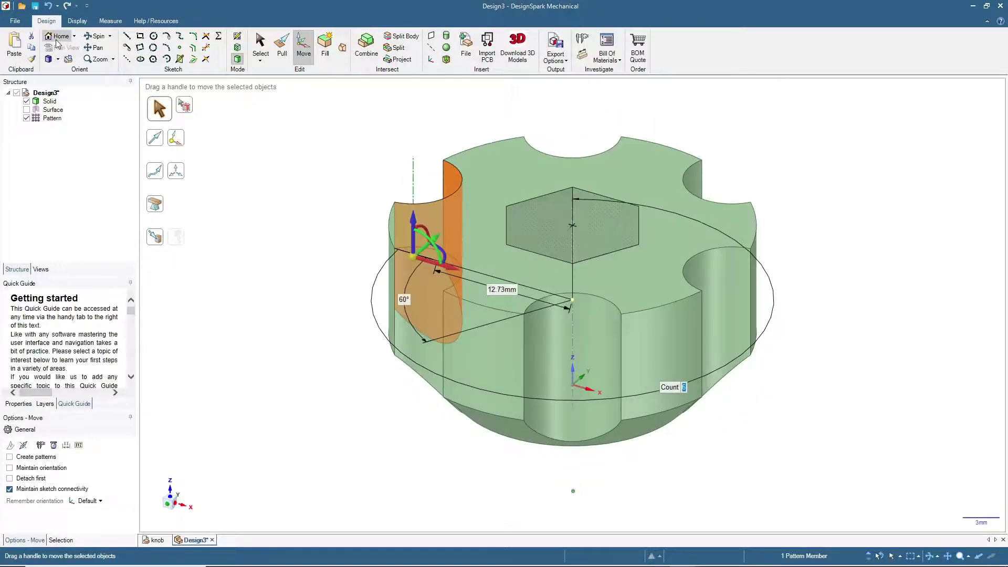
pyautogui.click(260, 44)
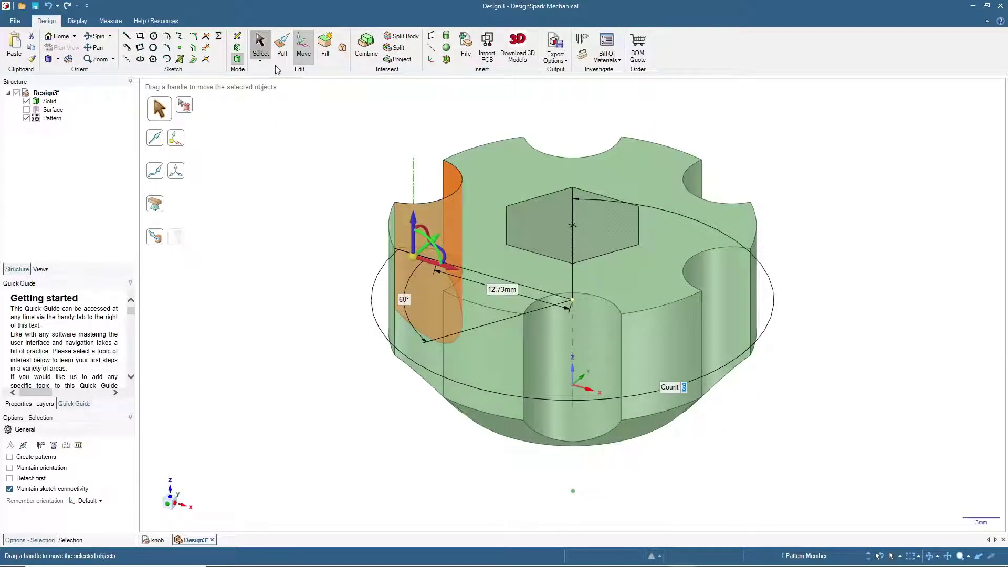
# Round the two vertical groove edges with a 2 mm radius.
pyautogui.moveTo(338, 182); pyautogui.dragTo(391, 291, button='middle')
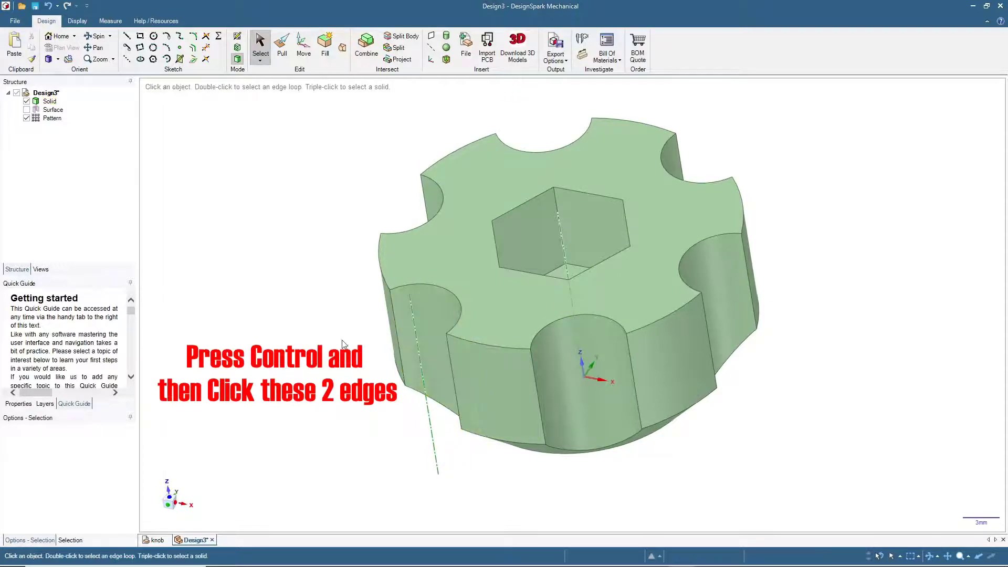
pyautogui.keyDown('ctrl'); pyautogui.click(394, 326); pyautogui.keyUp('ctrl')
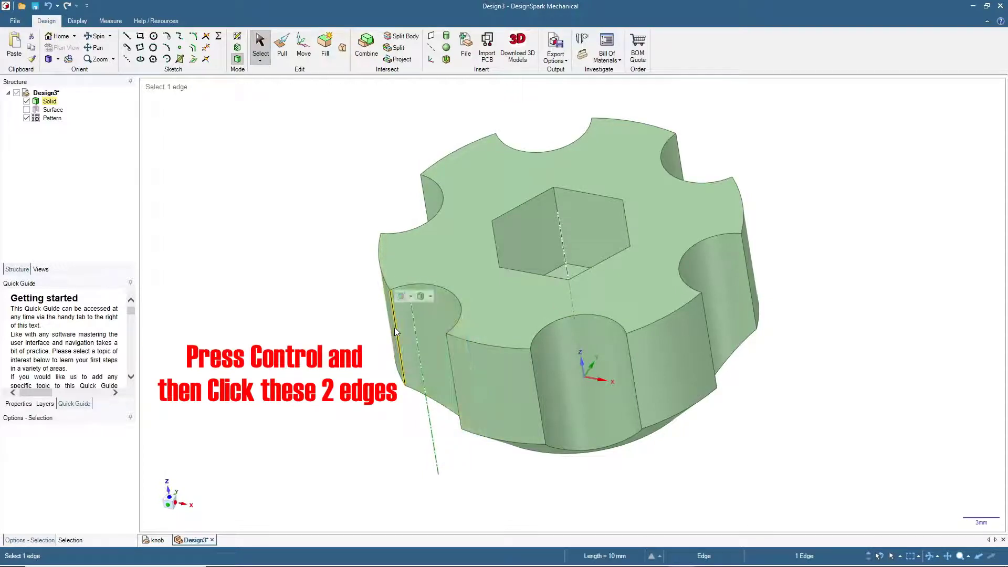
pyautogui.keyDown('ctrl'); pyautogui.click(449, 358); pyautogui.keyUp('ctrl')
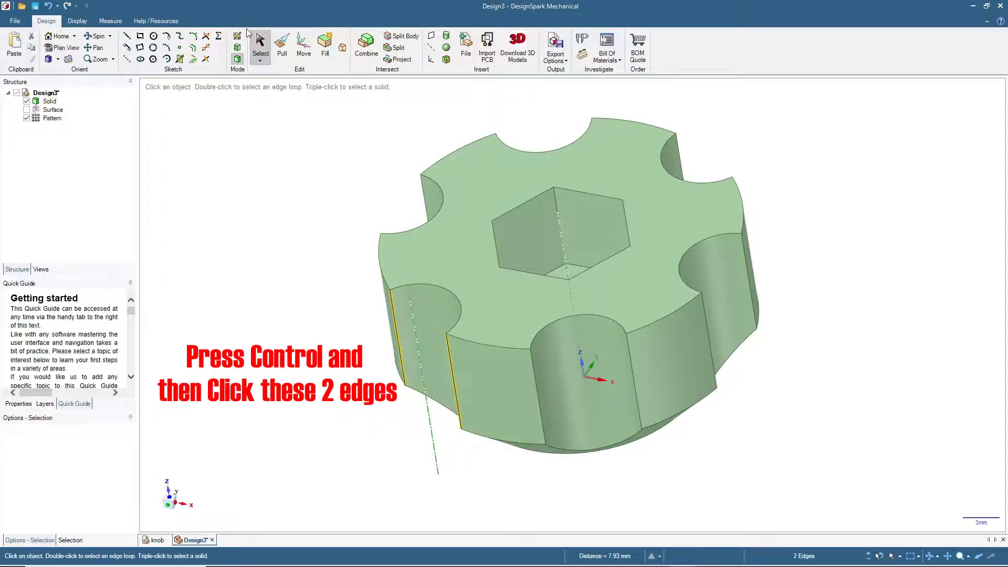
pyautogui.click(282, 50)
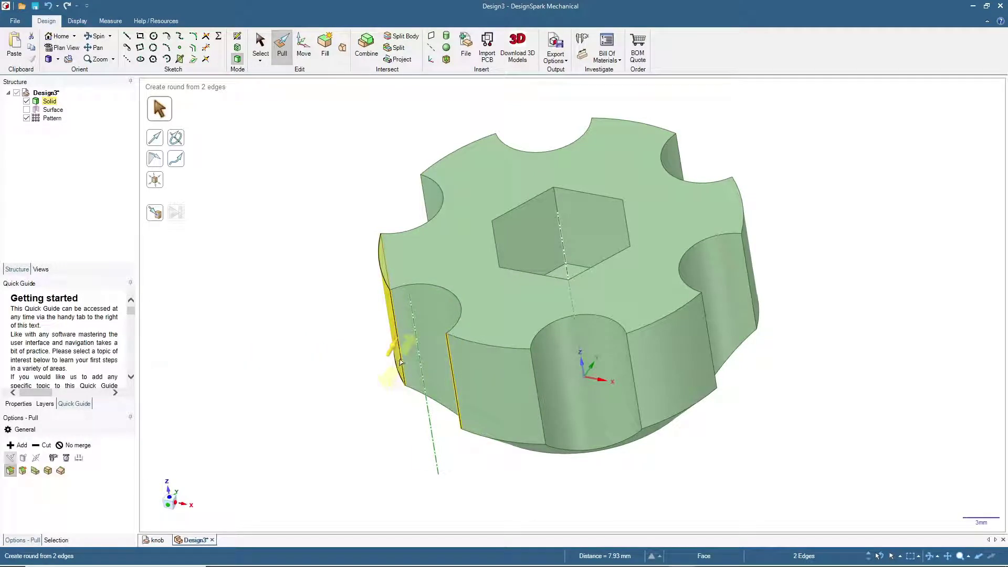
pyautogui.moveTo(400, 363); pyautogui.dragTo(410, 323)
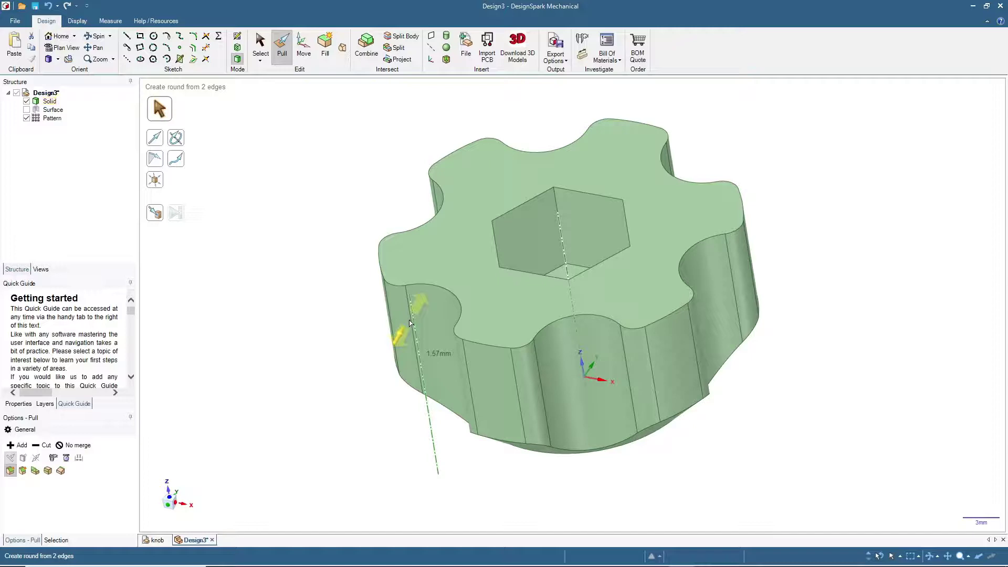
pyautogui.write('2')
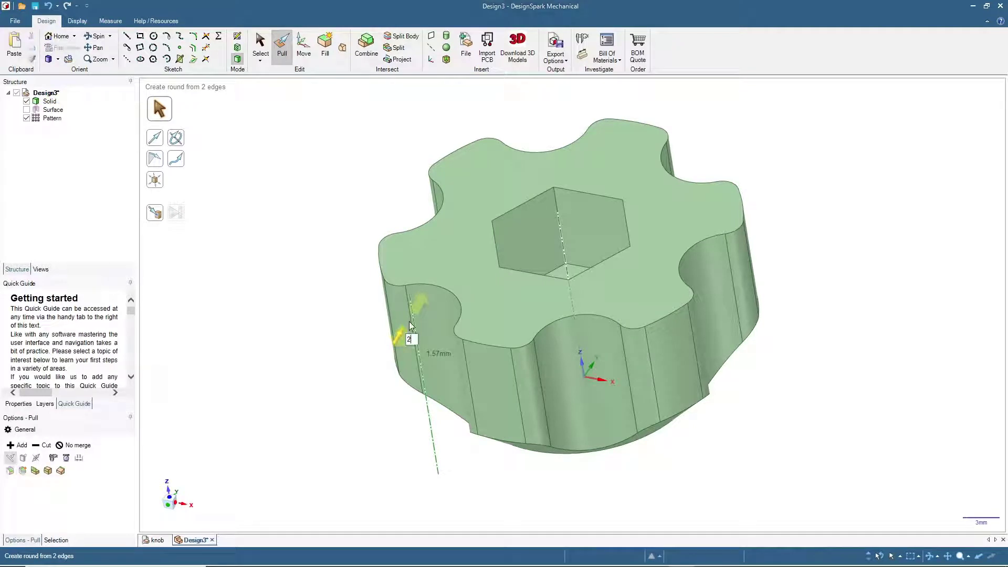
pyautogui.press('Return')
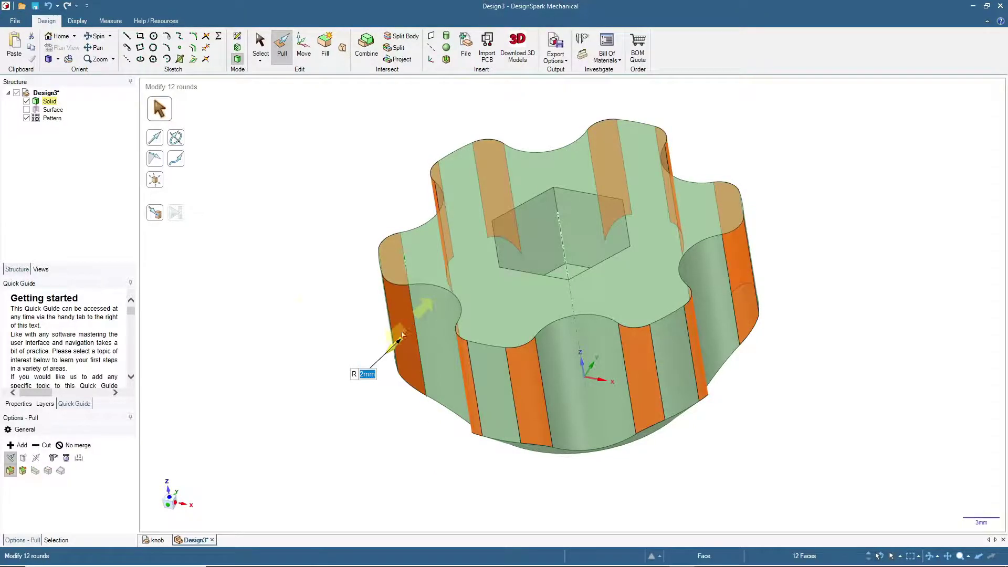
# Inspect the rounded grooves from above, return Home, and switch back to Select.
pyautogui.moveTo(315, 292)
pyautogui.mouseDown(button='middle')
pyautogui.moveTo(326, 371)
pyautogui.moveTo(329, 299)
pyautogui.mouseUp(button='middle')
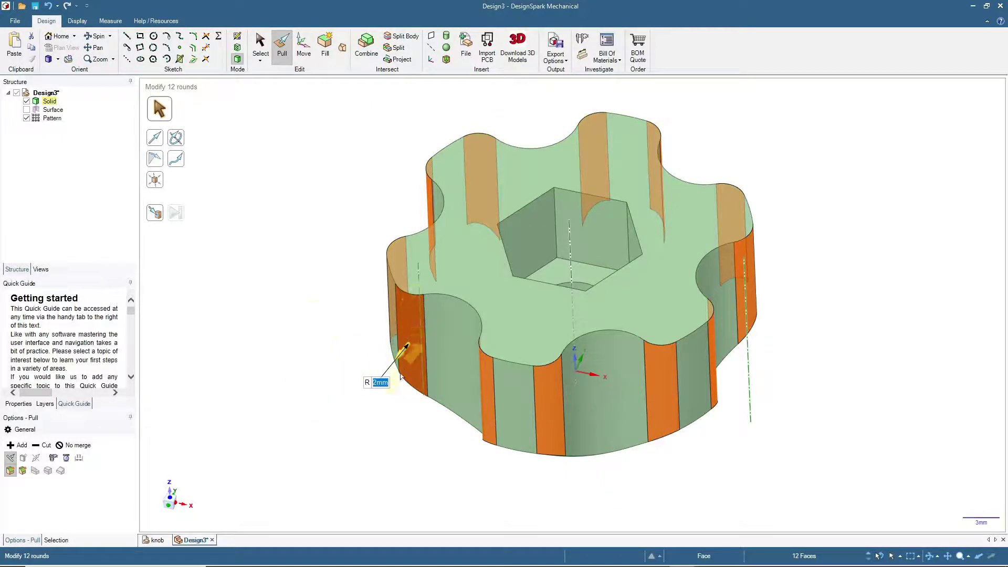
pyautogui.moveTo(400, 376); pyautogui.dragTo(388, 263, button='middle')
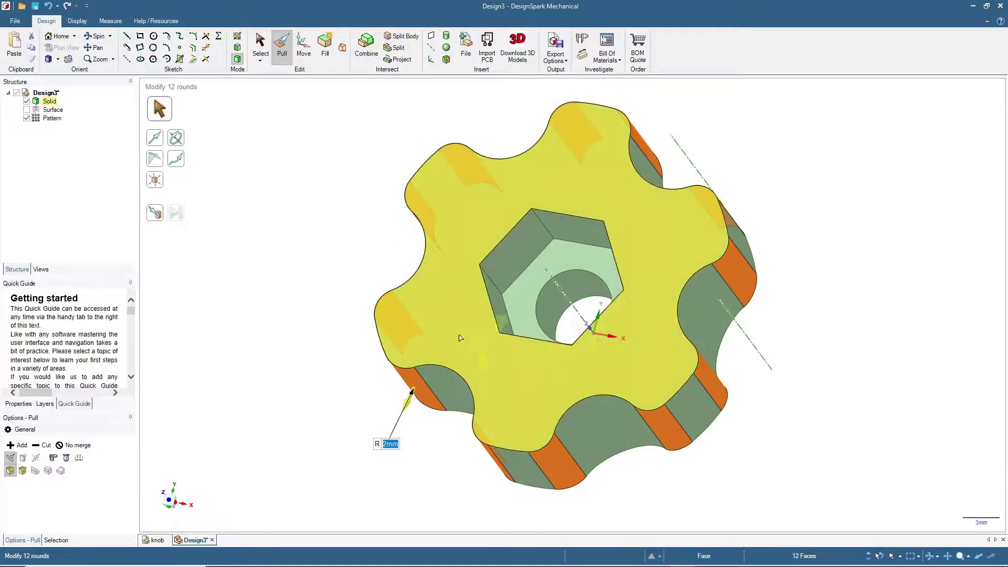
pyautogui.click(57, 35)
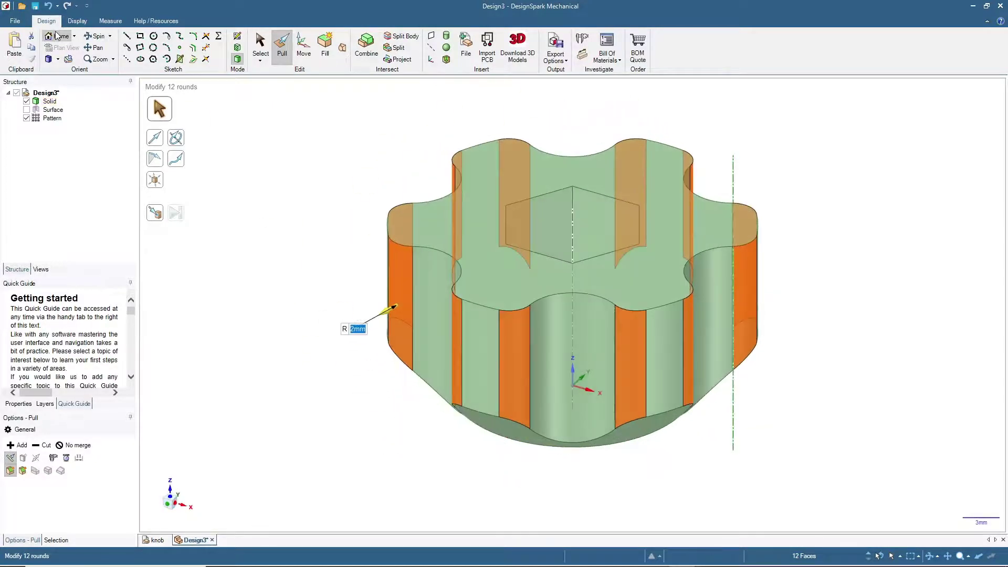
pyautogui.click(263, 46)
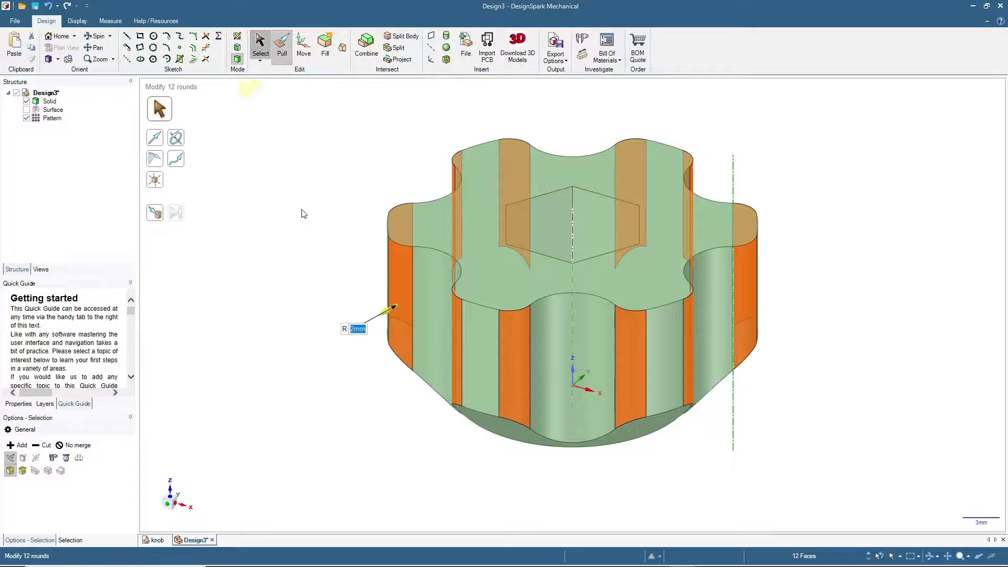
pyautogui.moveTo(299, 220); pyautogui.dragTo(282, 262, button='middle')
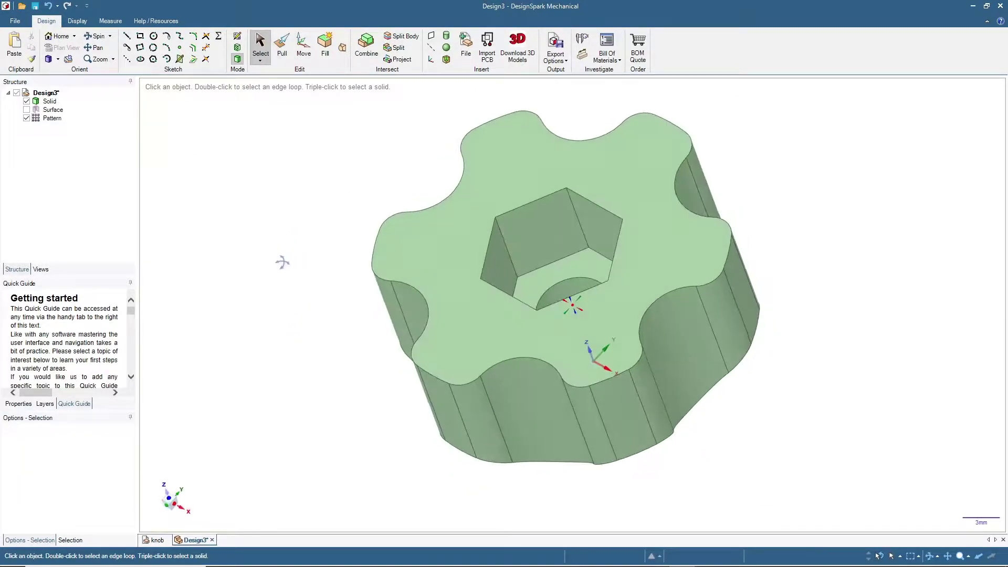
# Fillet the whole top outer edge loop with a 2 mm round.
pyautogui.doubleClick(420, 291)
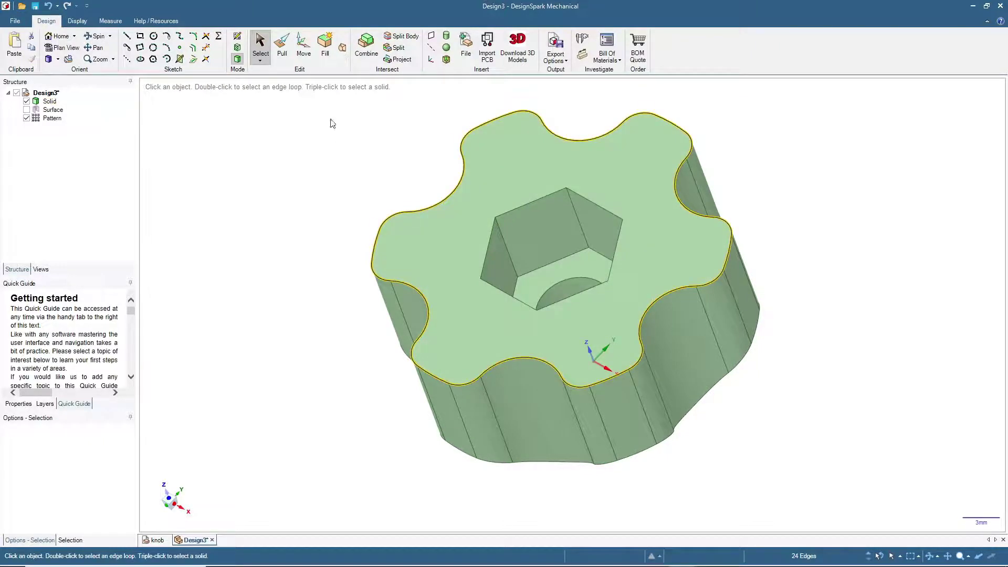
pyautogui.press('p')
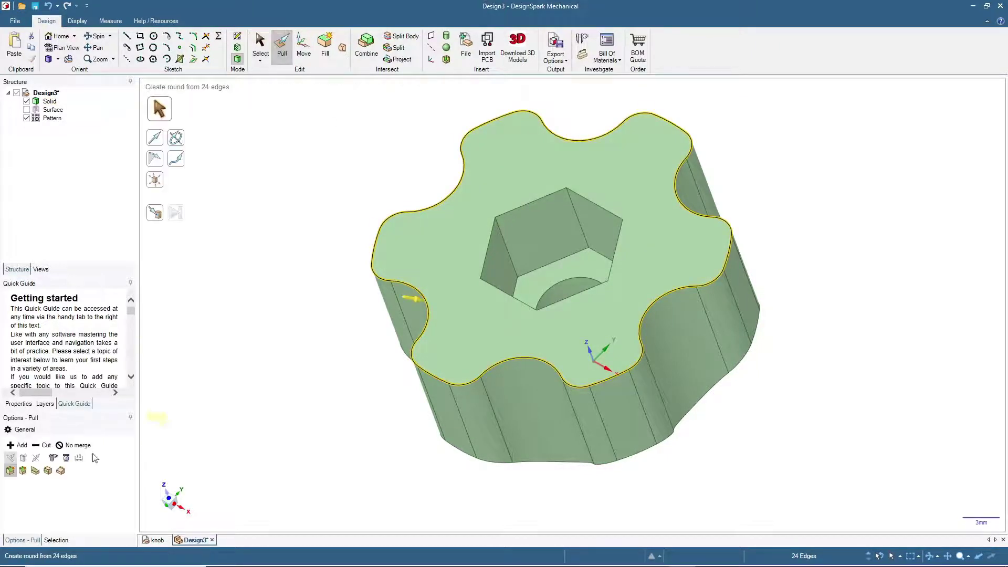
pyautogui.moveTo(430, 314); pyautogui.dragTo(439, 322)
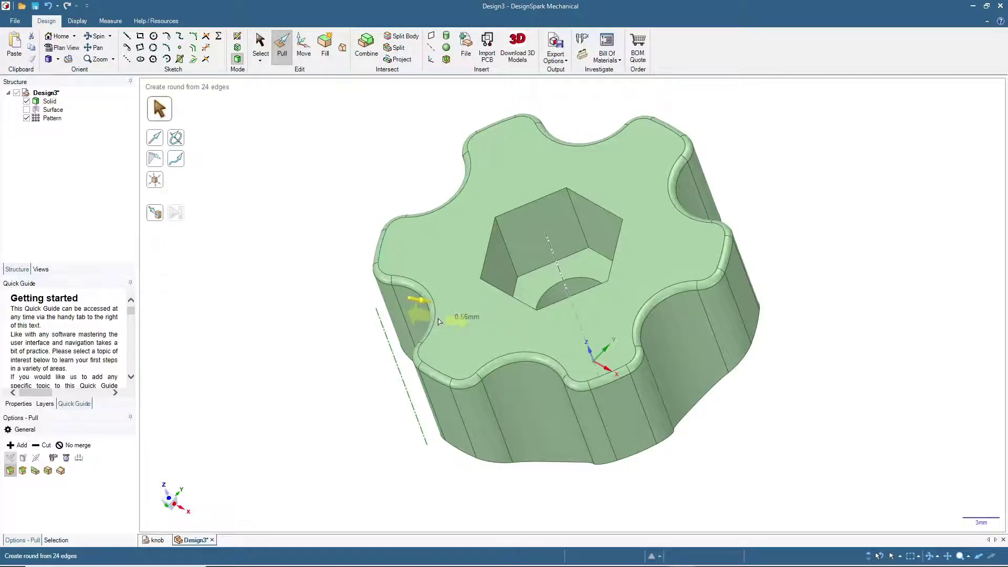
pyautogui.press('Return')
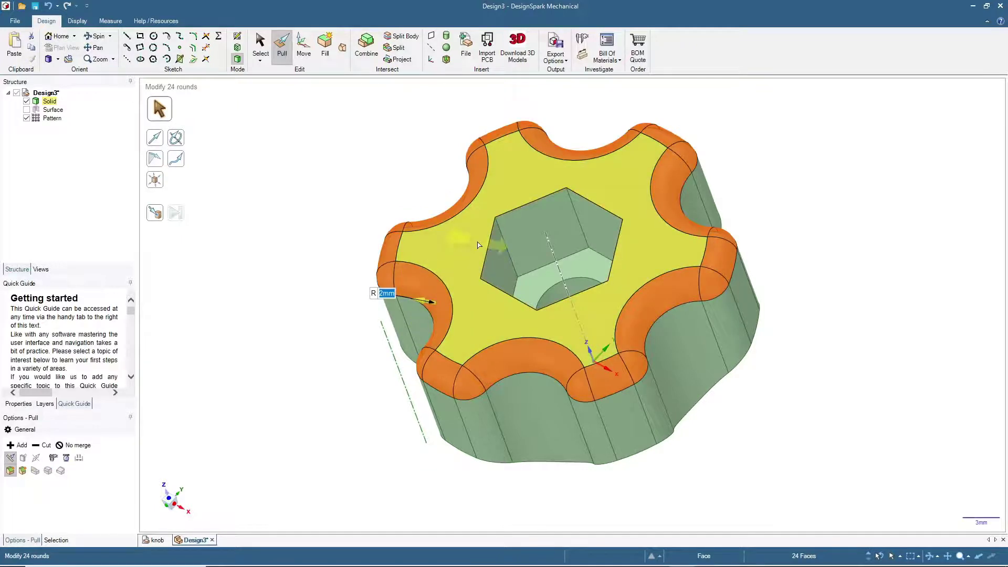
# Select the hexagonal pocket's edge loops.
pyautogui.doubleClick(488, 245)
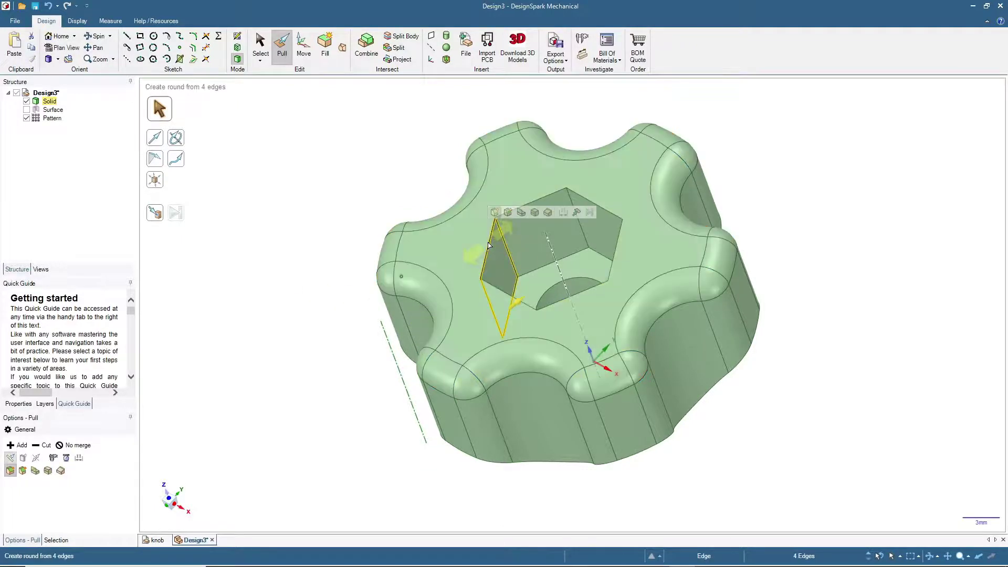
pyautogui.doubleClick(489, 246)
pyautogui.click(488, 245)
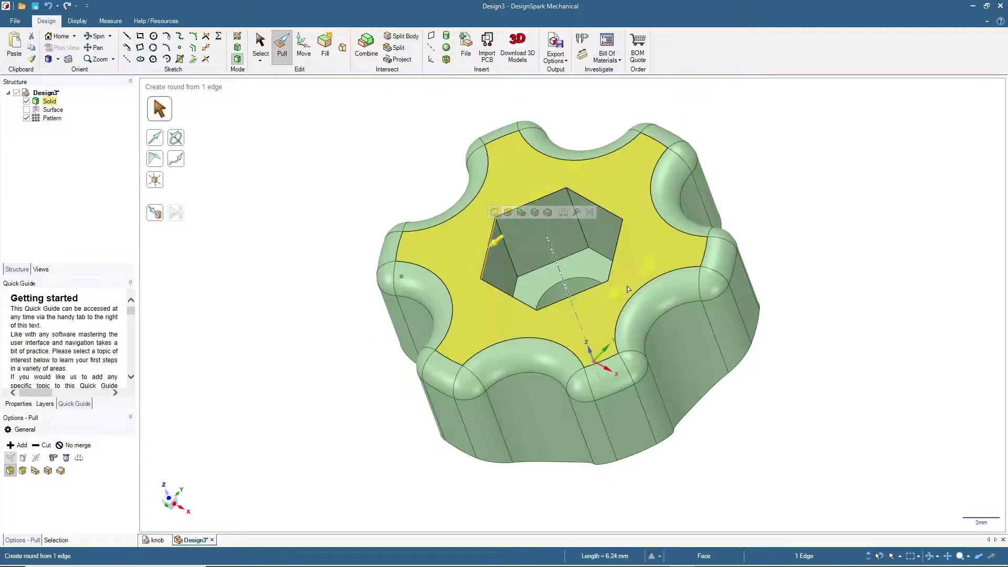
pyautogui.doubleClick(507, 315)
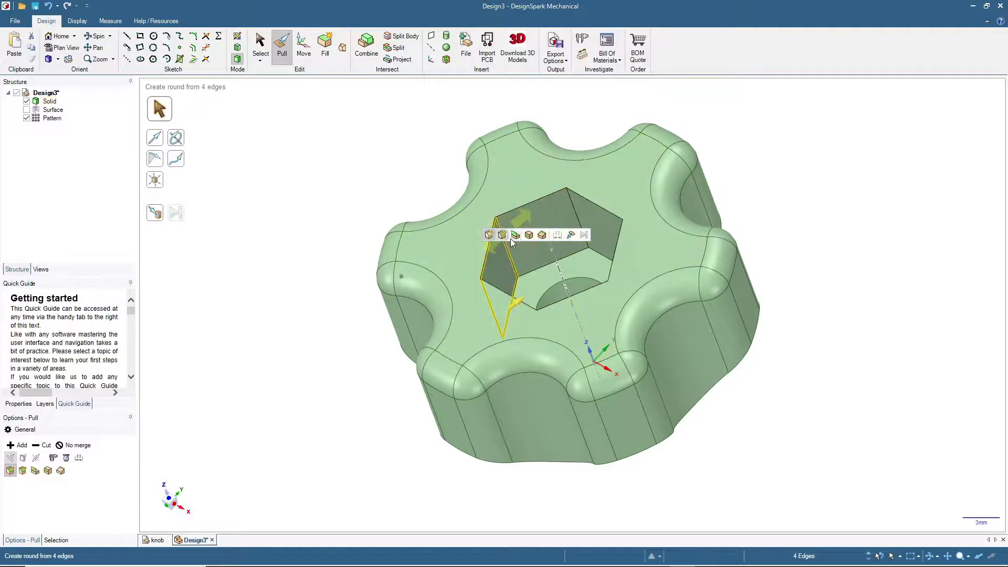
# Apply a 1 mm chamfer with Pull to the hexagon rim loop at the pocket's top.
pyautogui.doubleClick(488, 262)
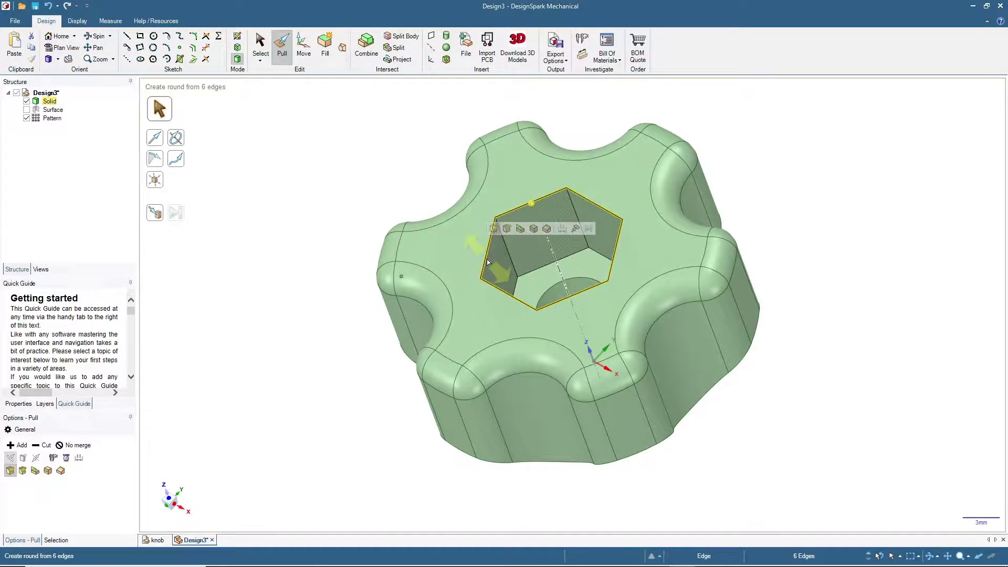
pyautogui.click(22, 470)
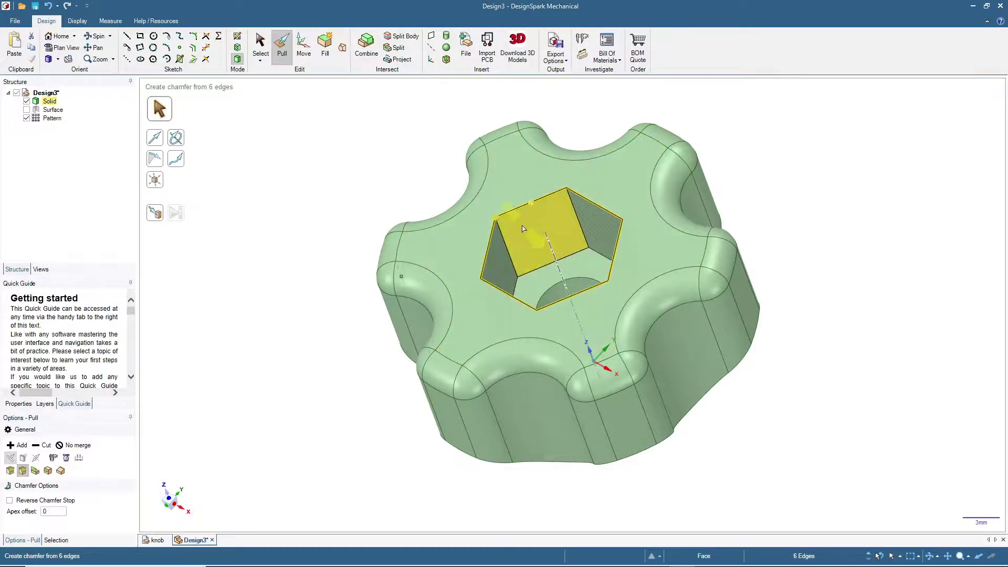
pyautogui.moveTo(523, 229); pyautogui.dragTo(524, 223)
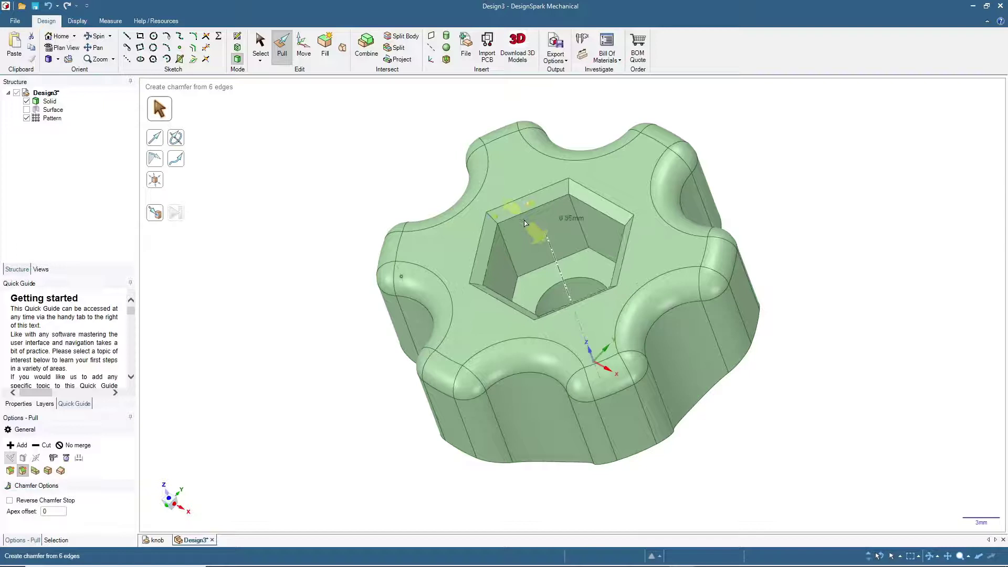
pyautogui.write('1')
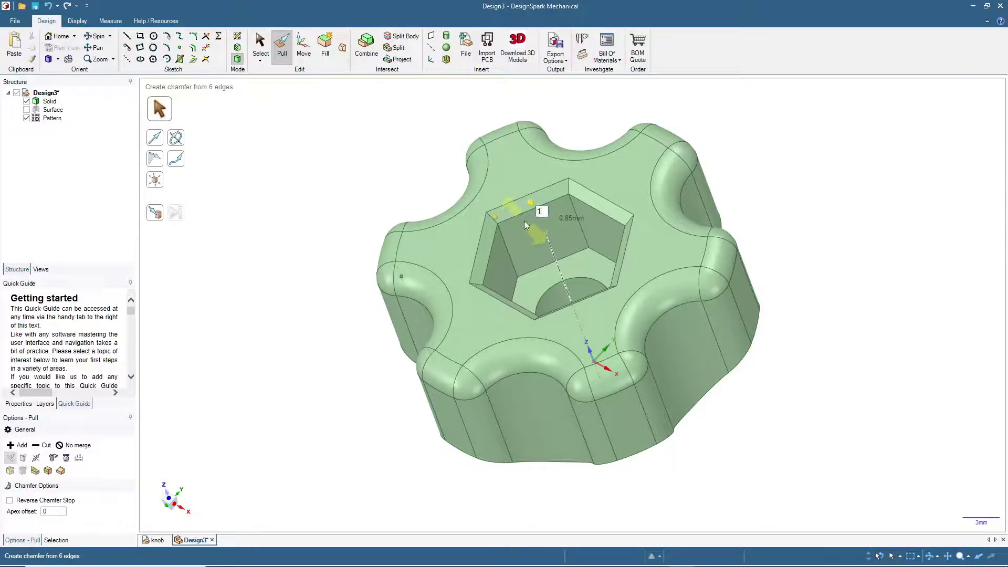
pyautogui.press('Return')
pyautogui.click(256, 49)
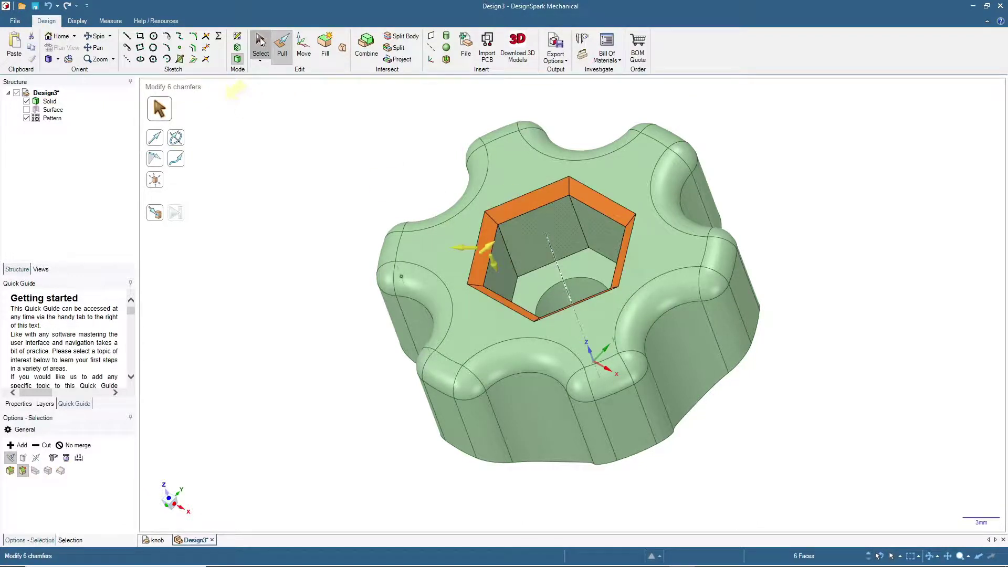
pyautogui.click(61, 36)
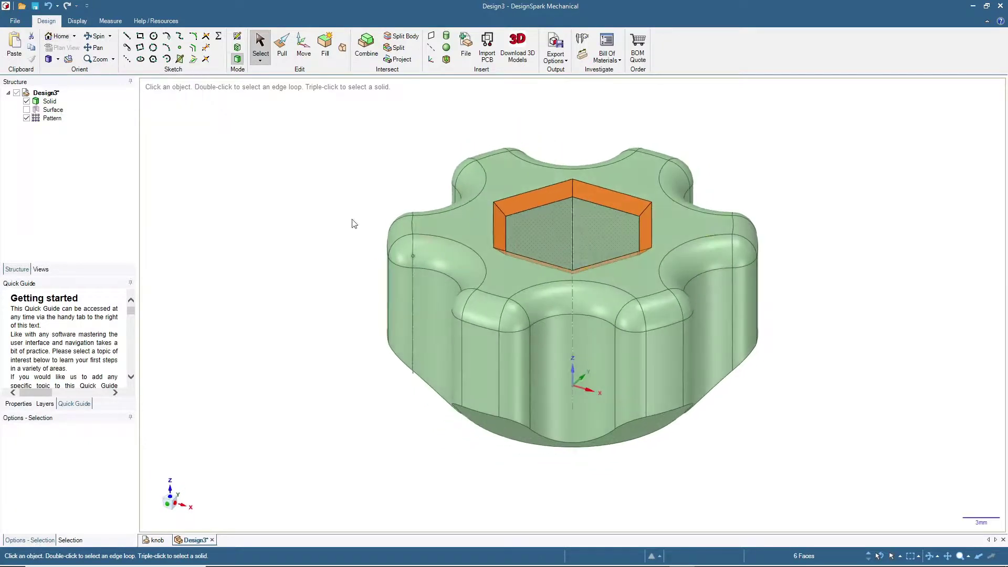
pyautogui.click(376, 199)
pyautogui.moveTo(342, 204)
pyautogui.mouseDown(button='middle')
pyautogui.moveTo(315, 268)
pyautogui.moveTo(336, 288)
pyautogui.moveTo(393, 234)
pyautogui.moveTo(284, 237)
pyautogui.moveTo(351, 265)
pyautogui.moveTo(369, 260)
pyautogui.moveTo(317, 240)
pyautogui.moveTo(314, 254)
pyautogui.mouseUp(button='middle')
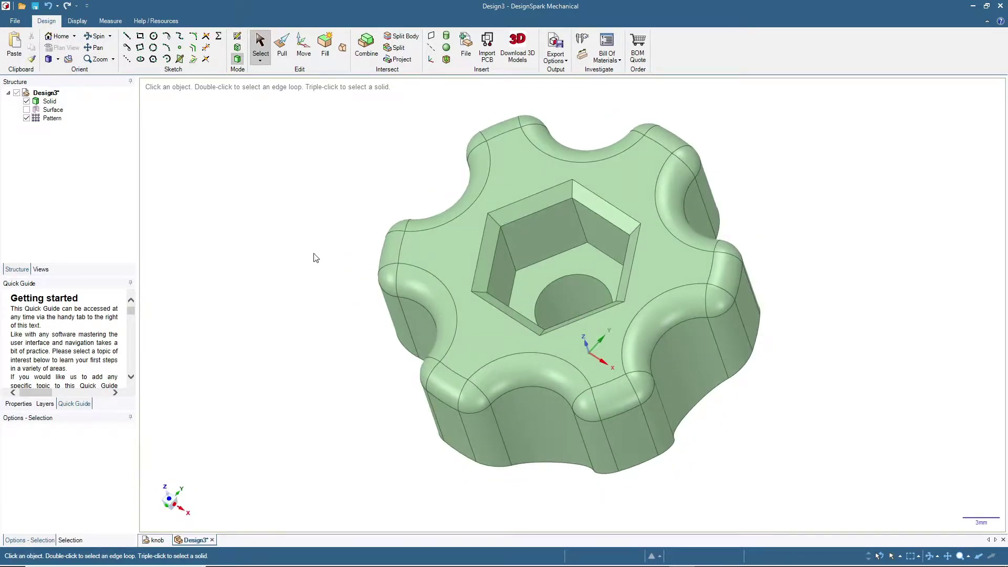